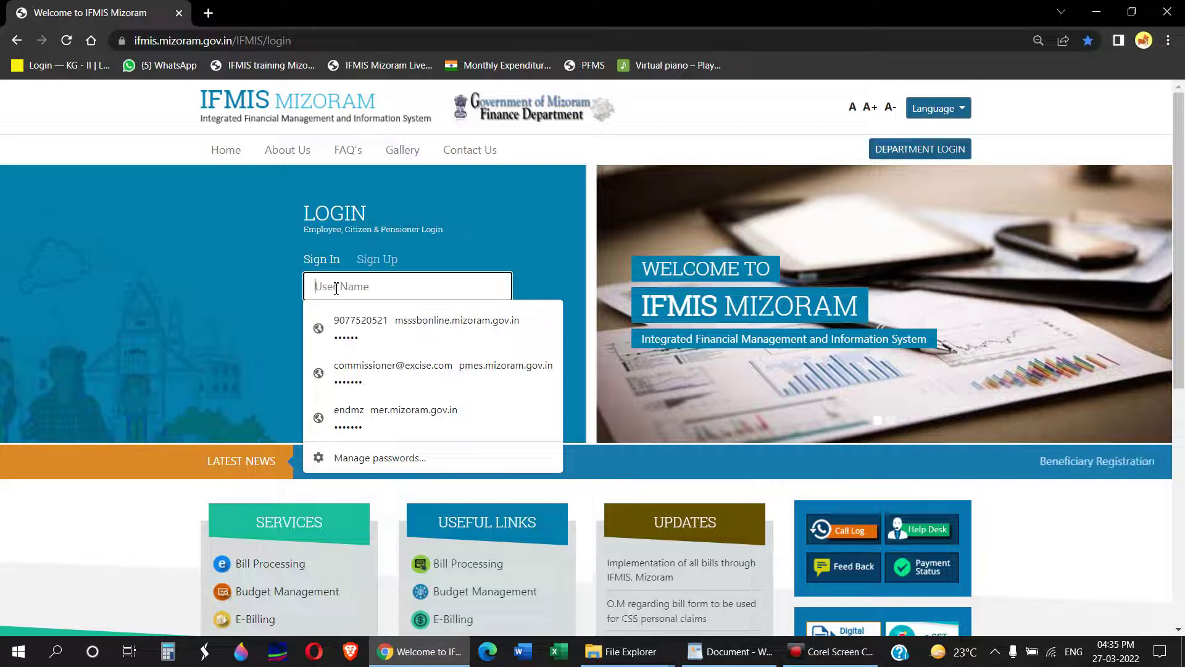
Step: Enter the establishment's user name and the account password on the IFMIS login page
type("EST1")
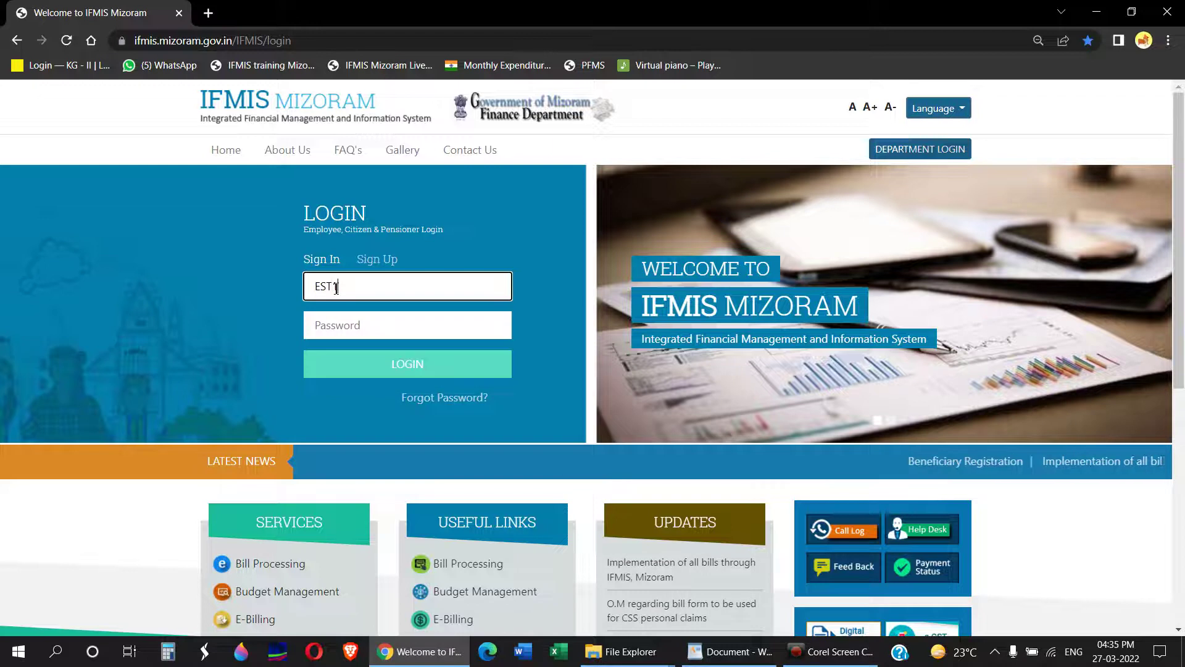
type("07001U1")
key("Tab")
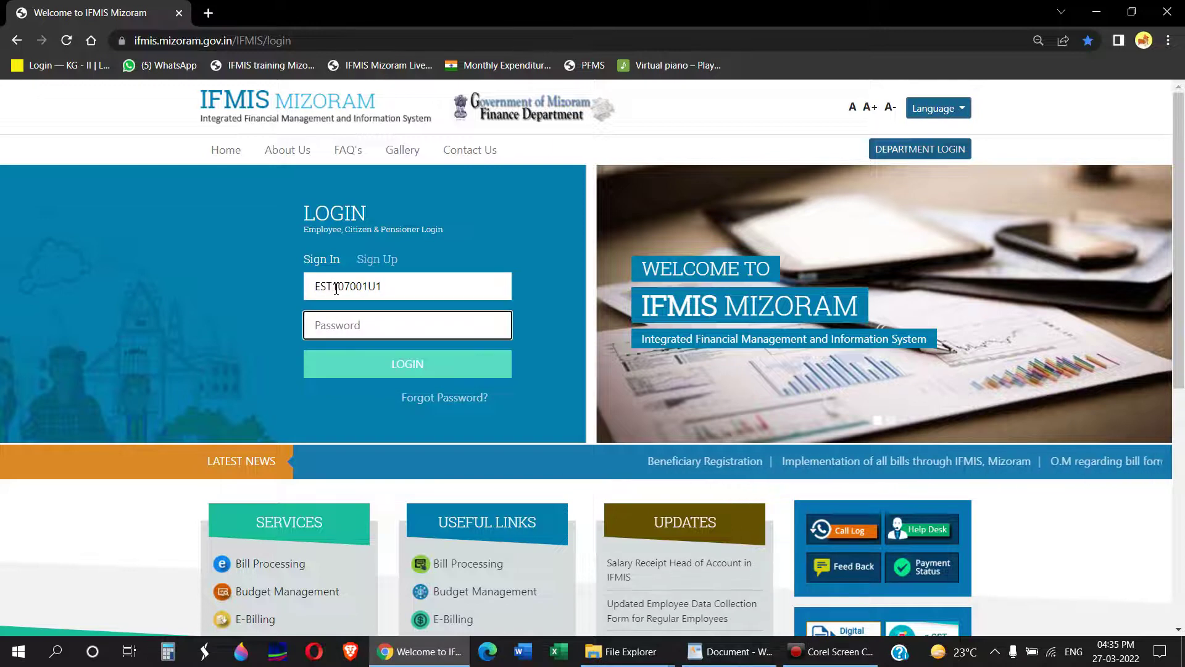
type("•••")
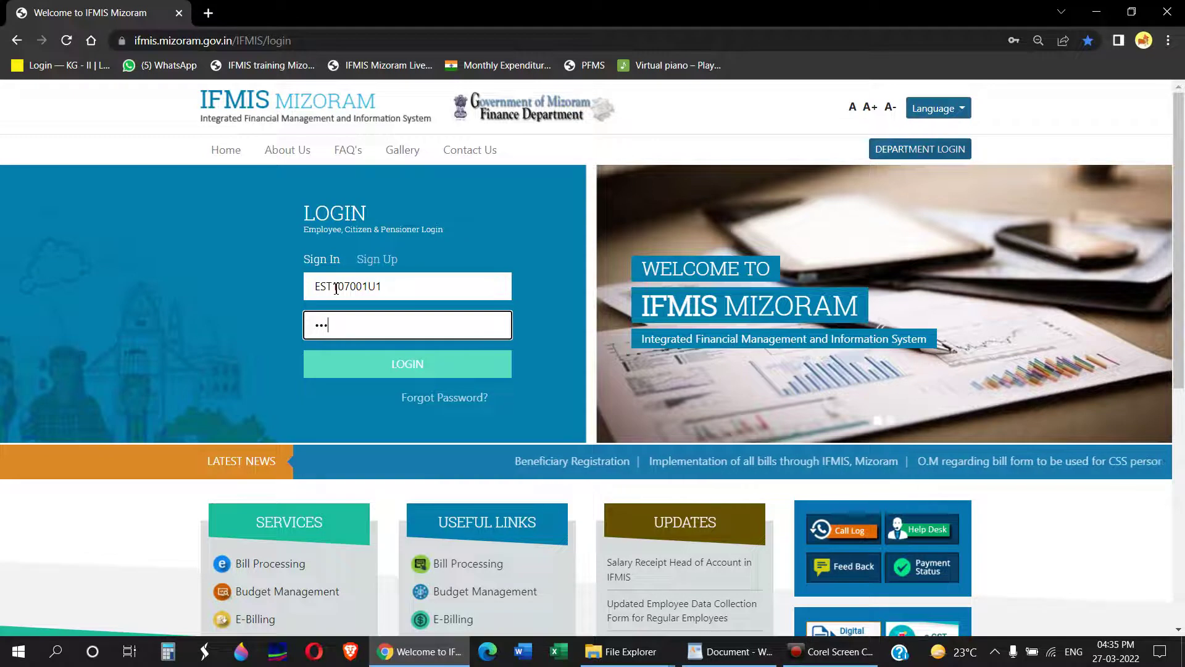
type("•••••••")
Step: Log in and expand Employee Management > Employee Advance Details
left_click(407, 365)
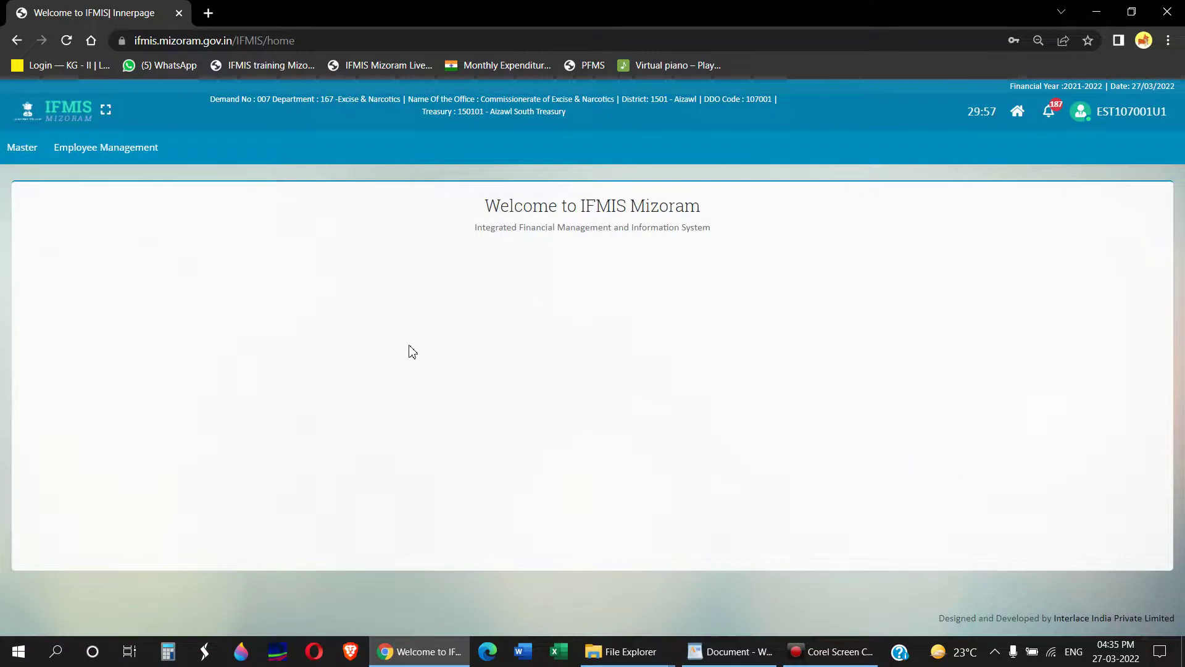
left_click(118, 151)
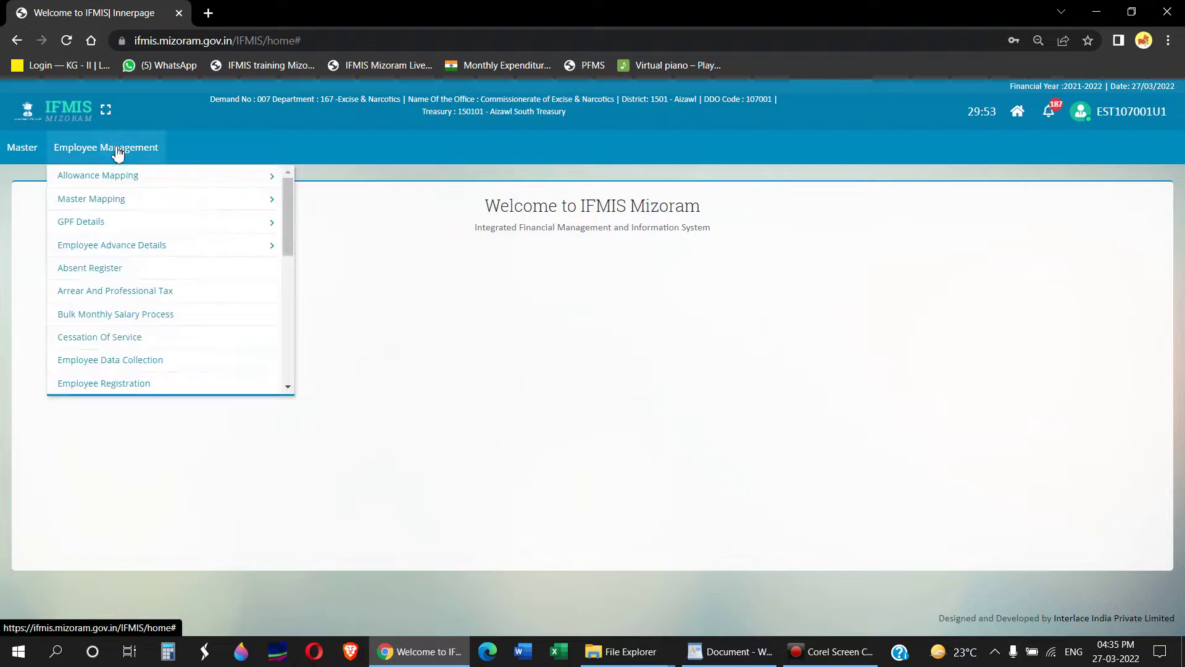
left_click(137, 247)
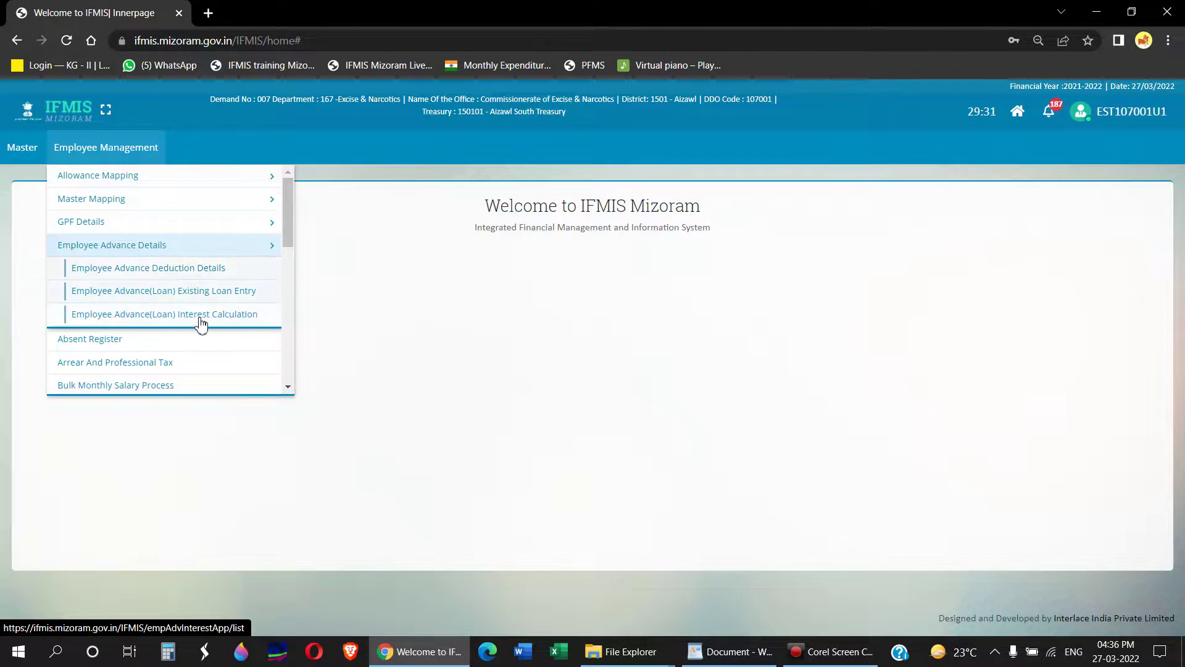
Step: Open the Employee Advance (Loan) Existing Loan Entry list and start a new entry
left_click(187, 296)
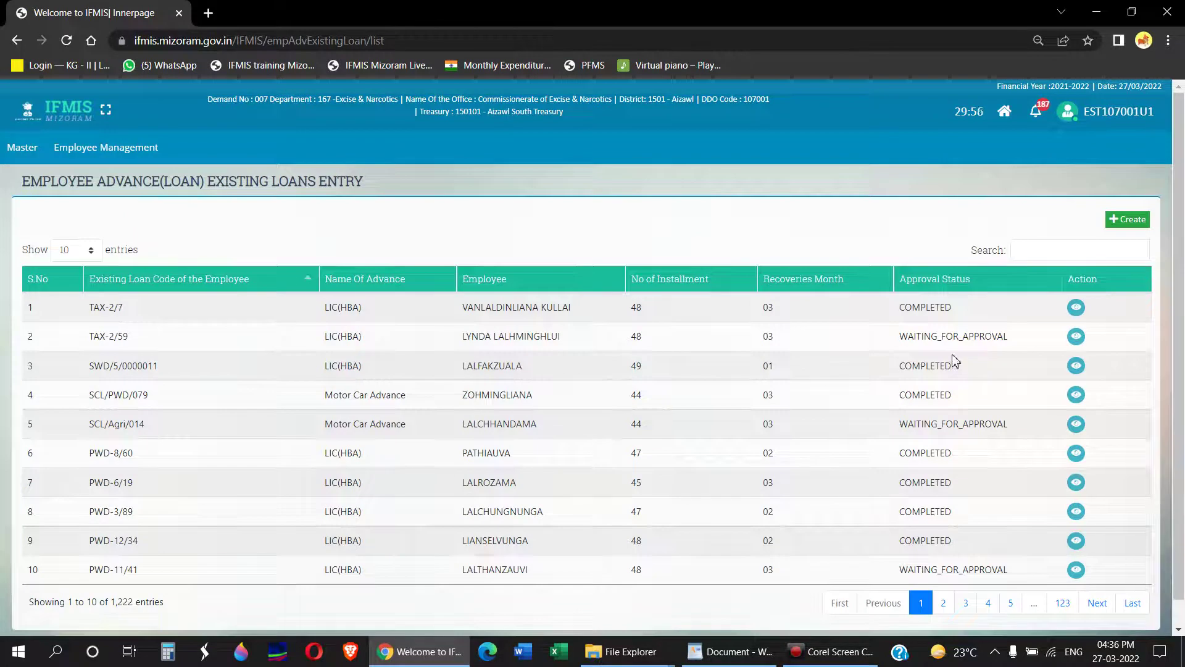
left_click(1129, 221)
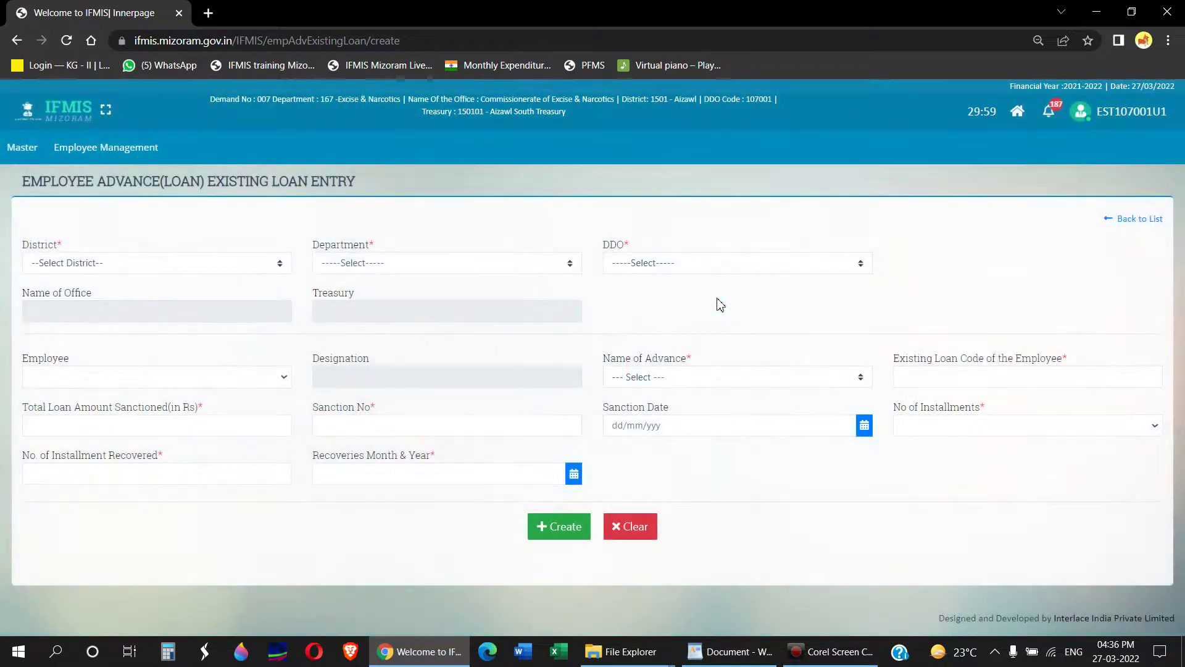
Step: Set District Aizawl, Department Excise & Narcotics and DDO 107001, confirming Aizawl South Treasury auto-fills
left_click(165, 265)
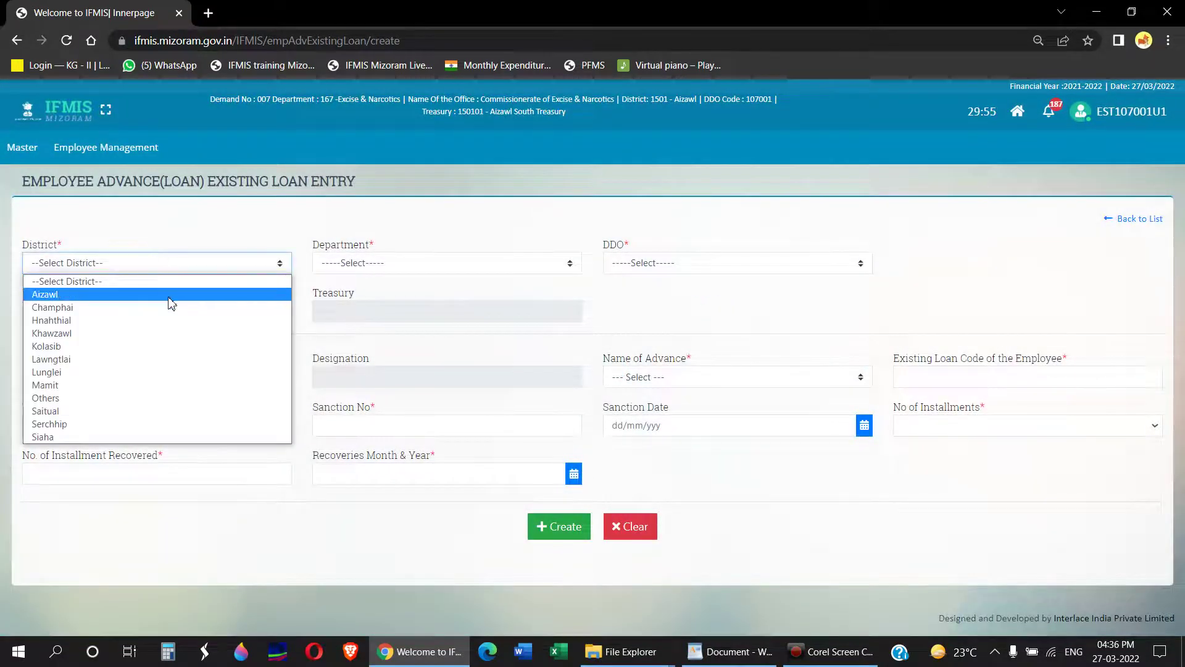
left_click(172, 295)
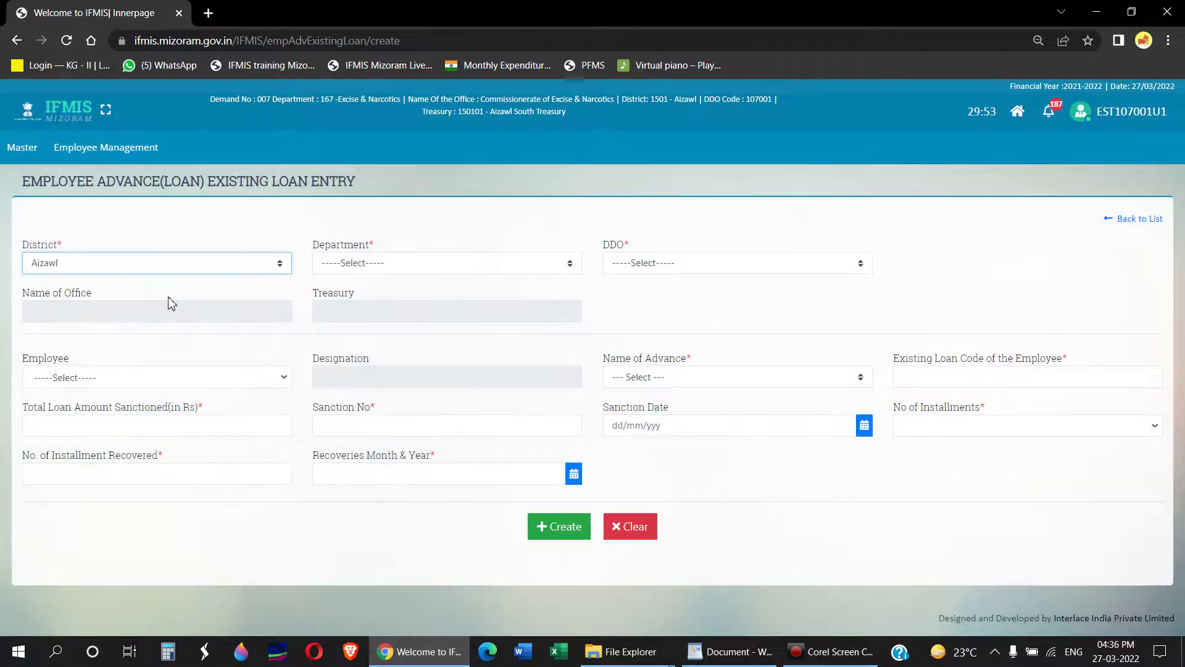
left_click(383, 264)
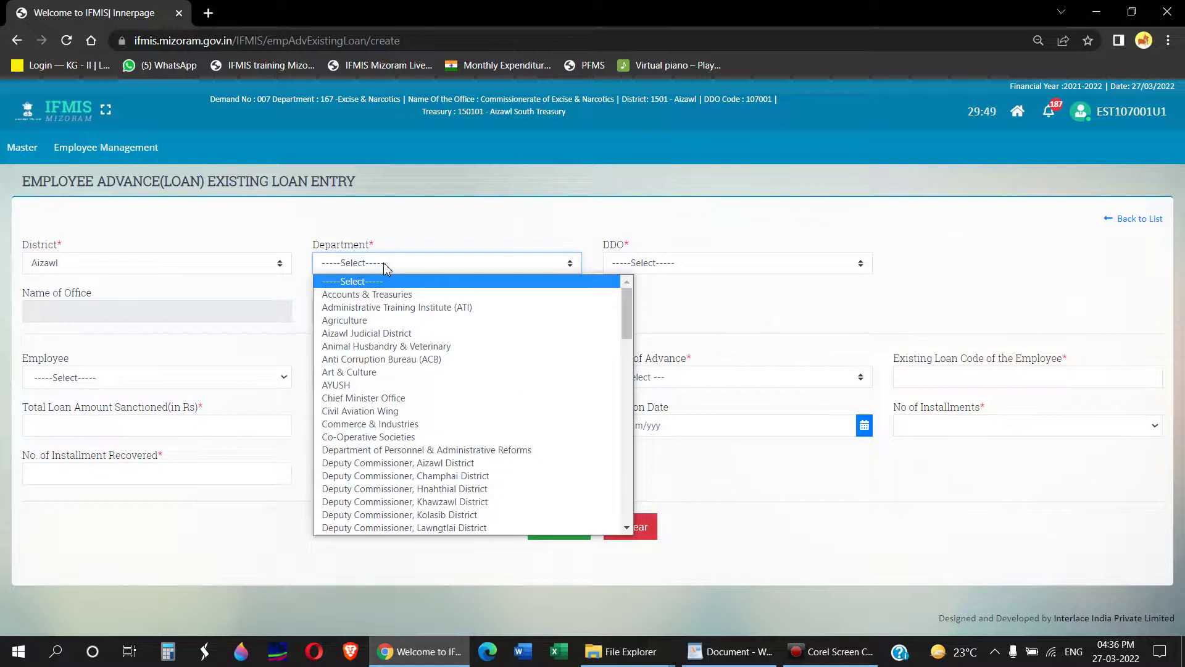
type("ex")
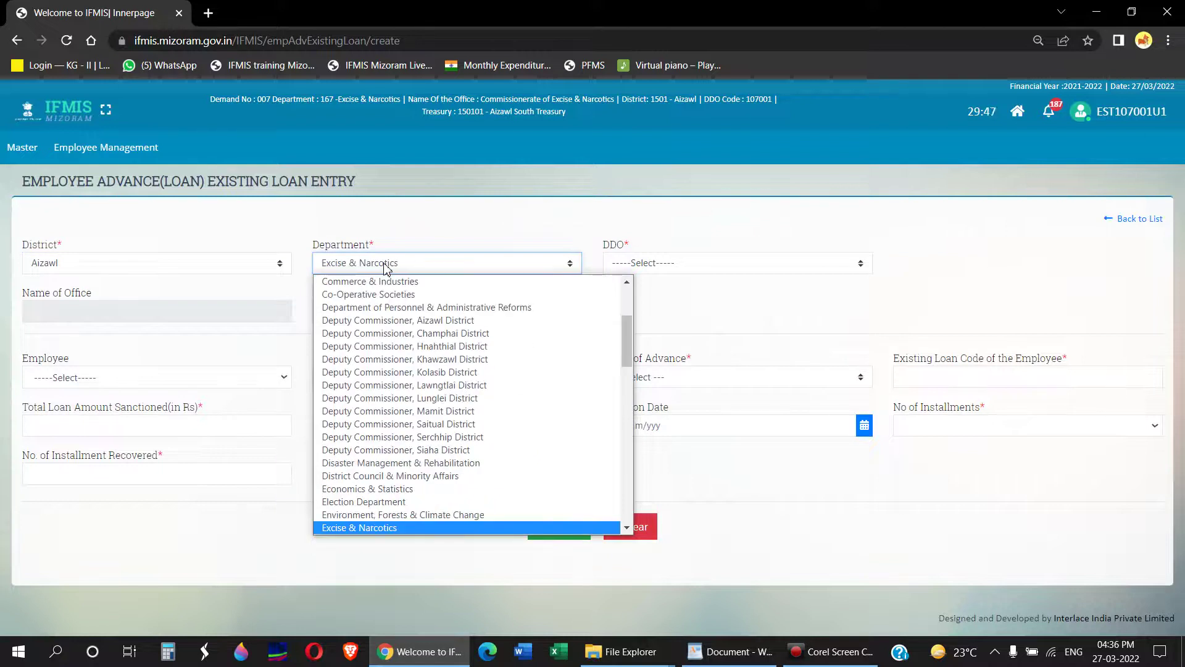
left_click(412, 528)
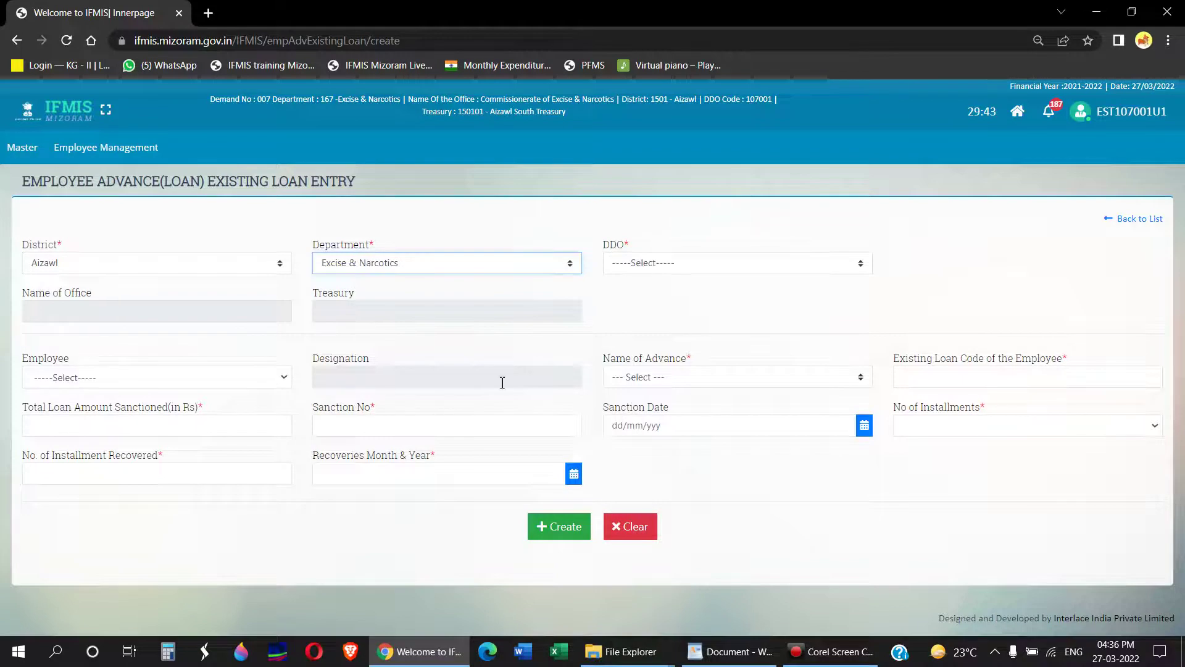
left_click(685, 263)
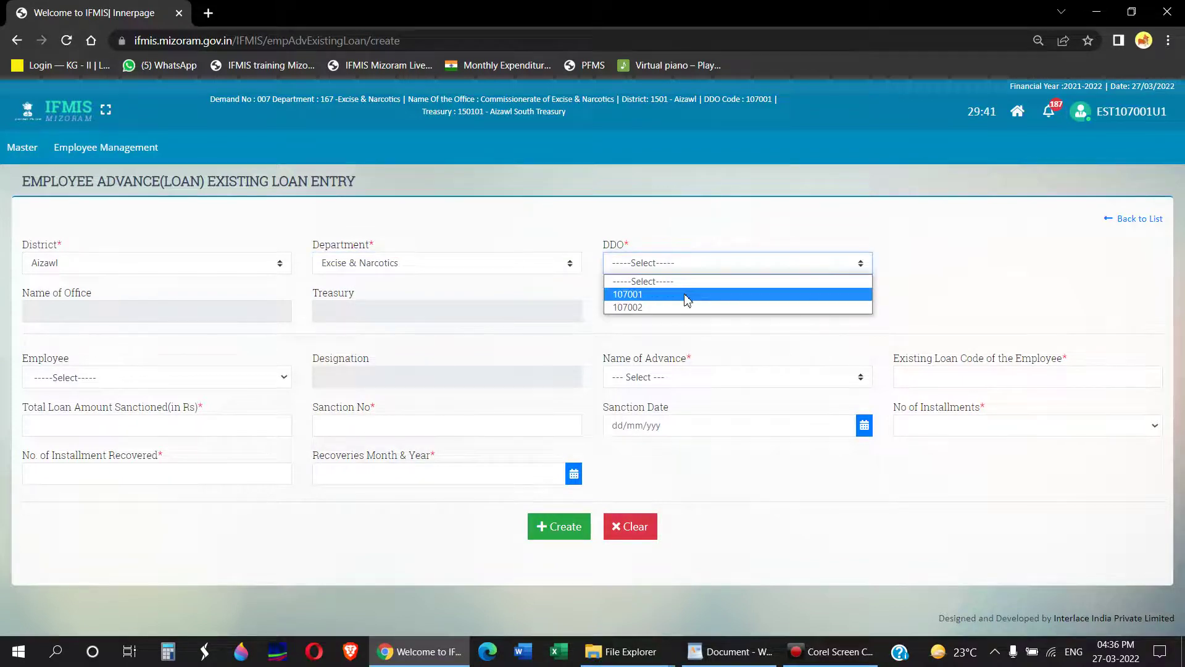
left_click(687, 295)
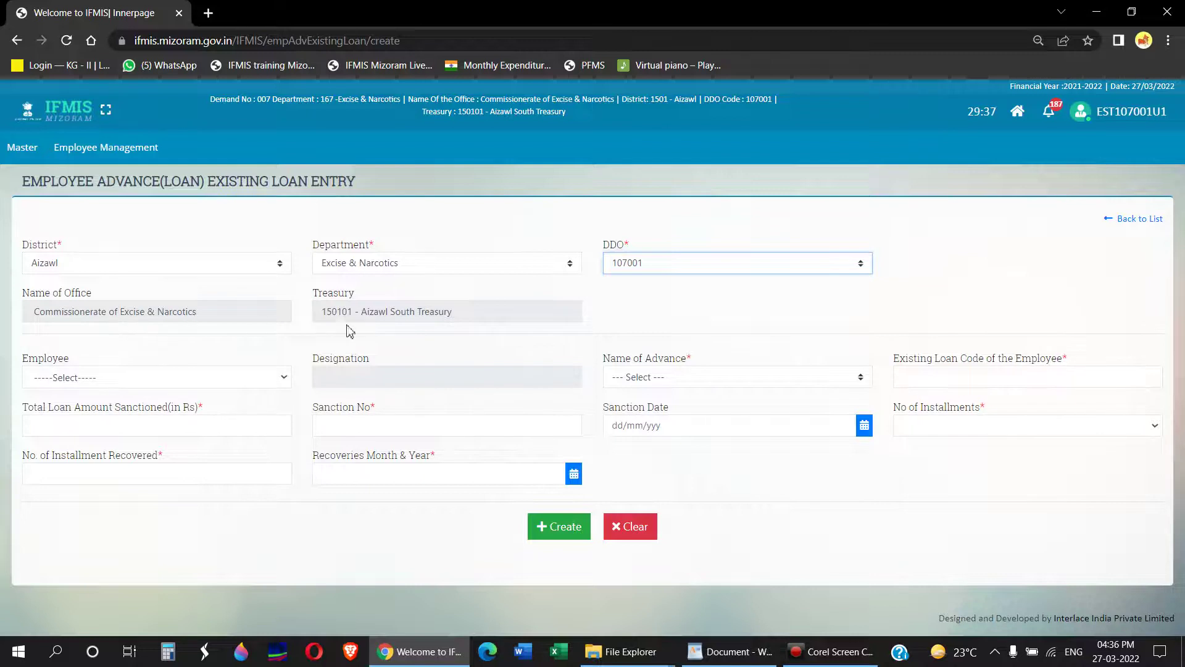
left_click(464, 313)
left_click_drag(464, 313, 361, 314)
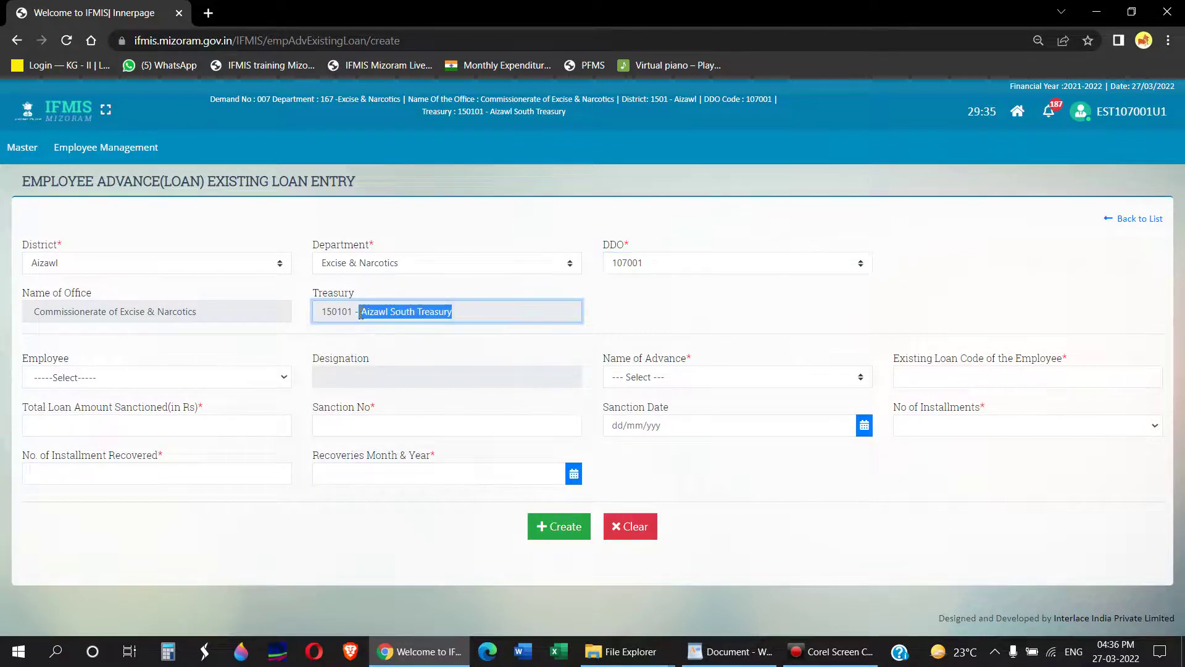
Step: Pick the employee from the Employee list so the designation fills in as Constable
left_click(140, 377)
scroll(193, 293, "down", 1)
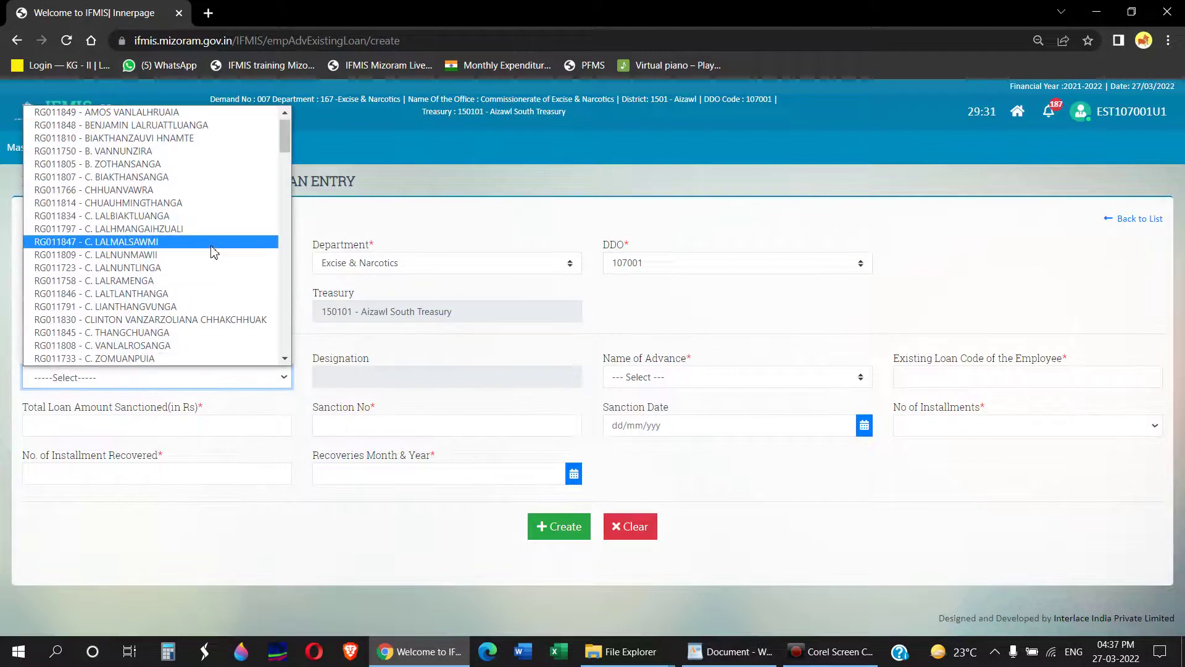
scroll(211, 251, "up", 1)
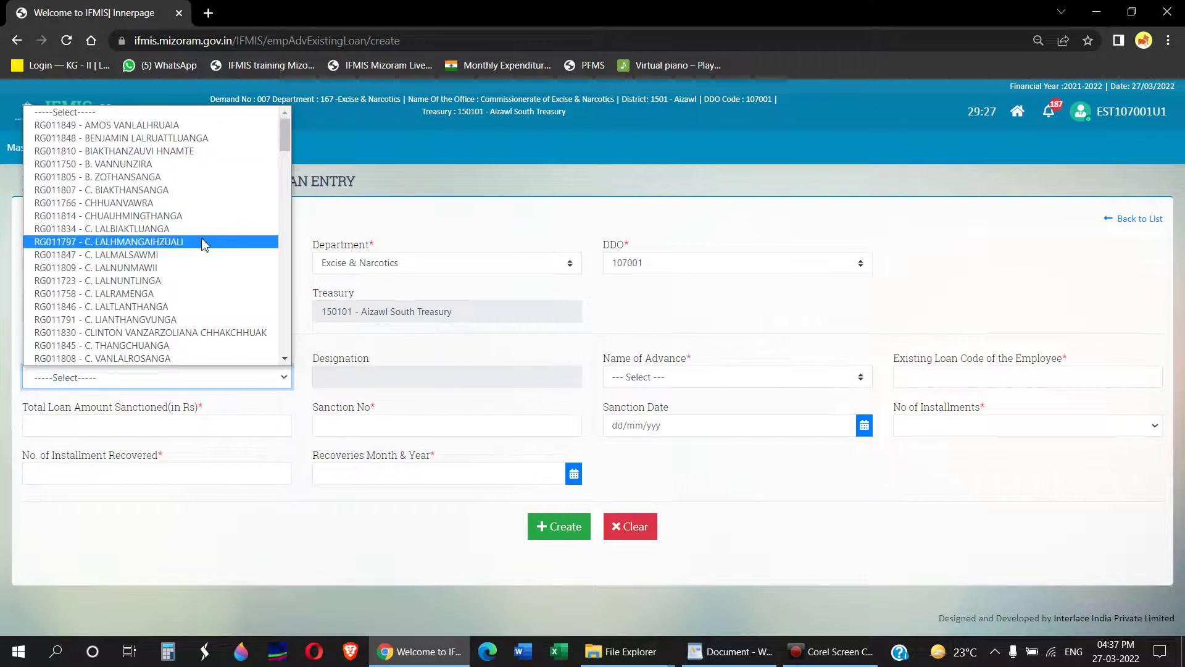
left_click(212, 153)
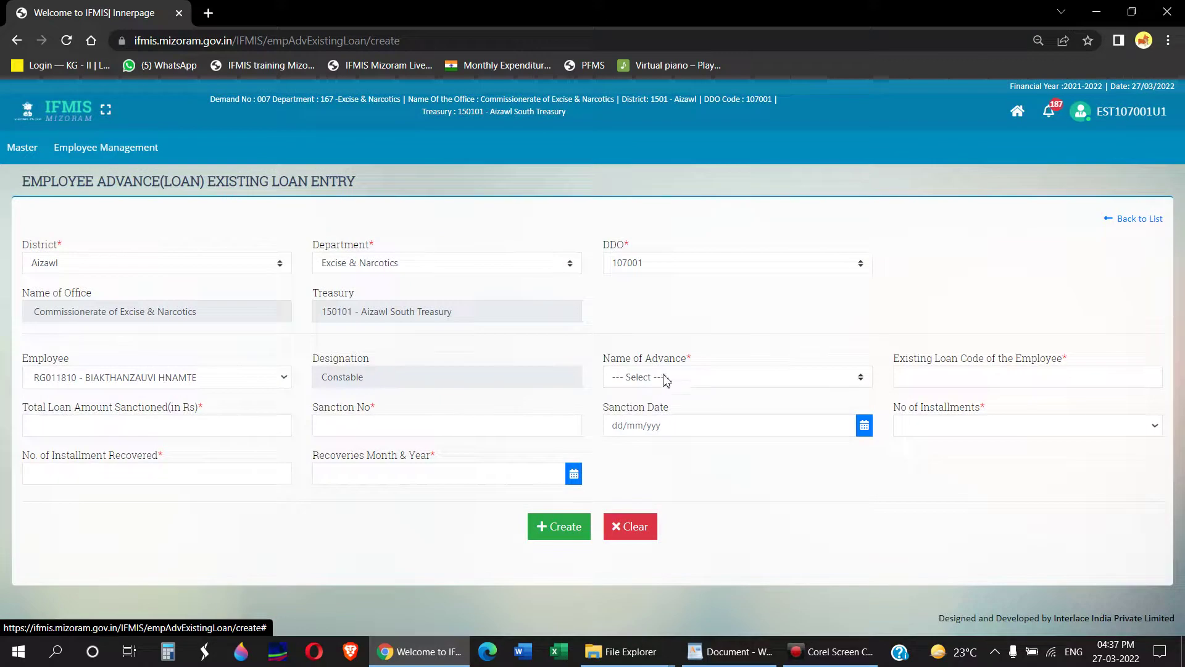
left_click_drag(603, 366, 680, 360)
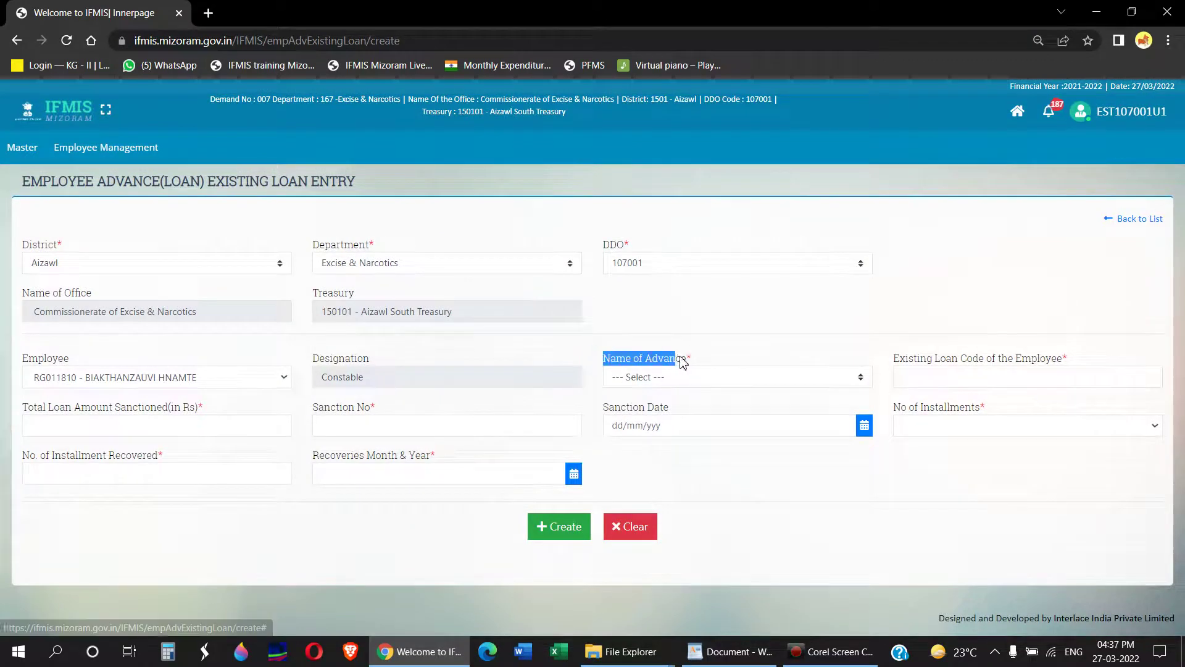
left_click(704, 363)
left_click(692, 381)
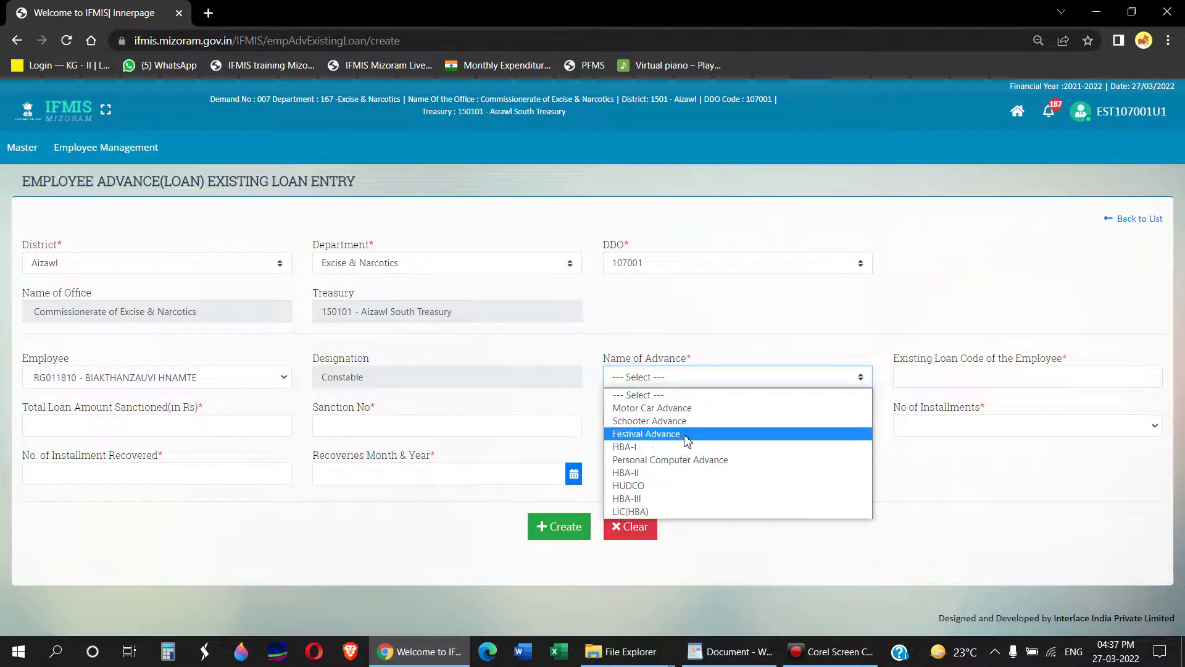
Step: Set Name of Advance to HBA-I and No of Installments to 125
left_click(686, 449)
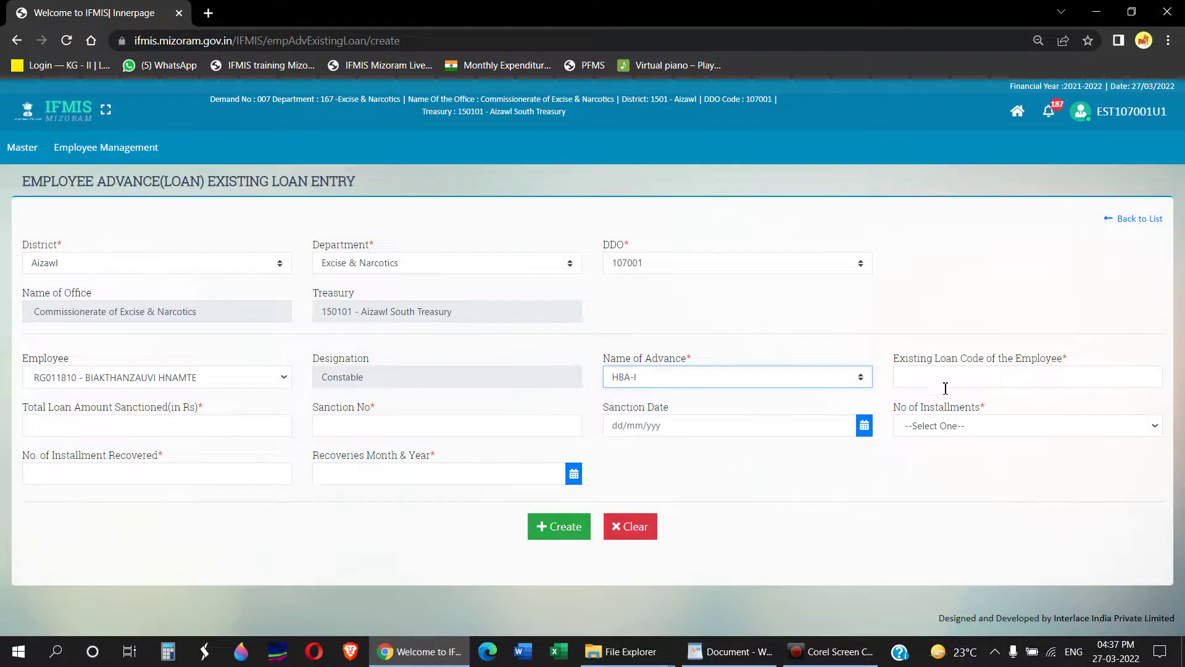
left_click(939, 380)
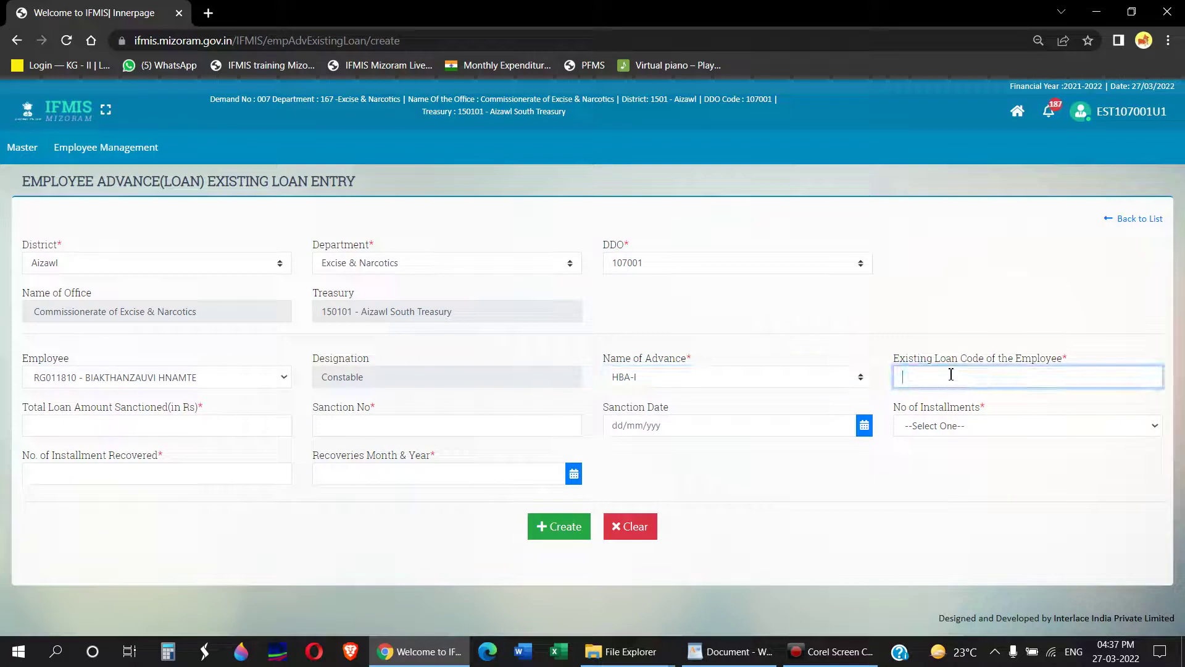
left_click(133, 424)
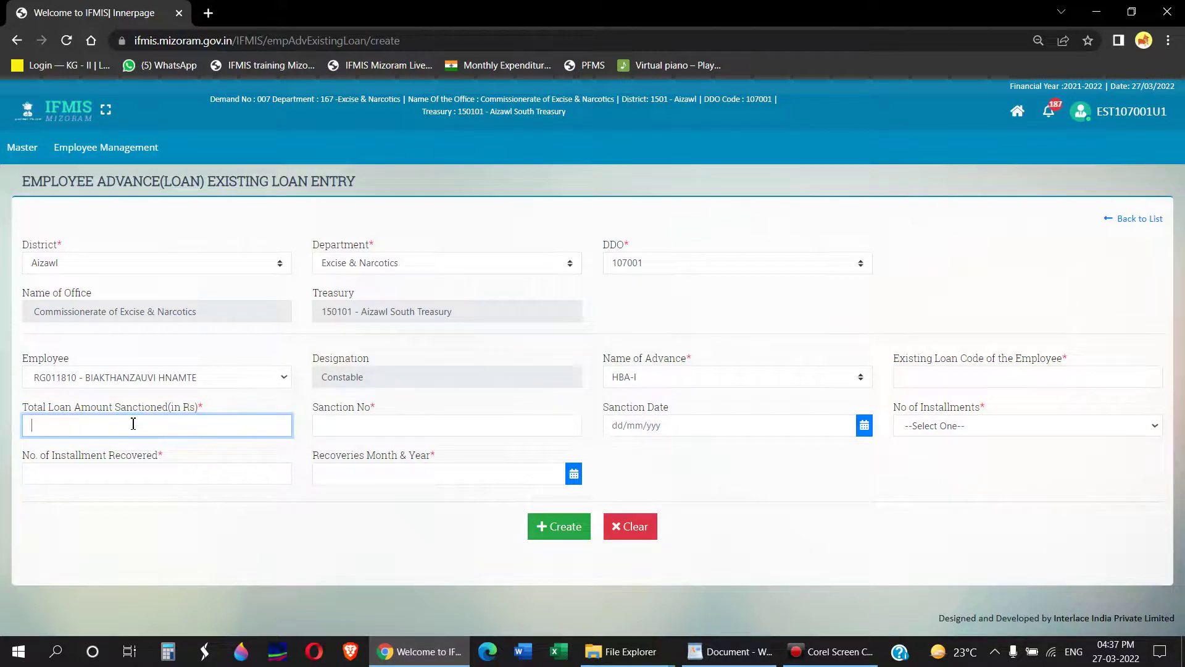
left_click(359, 429)
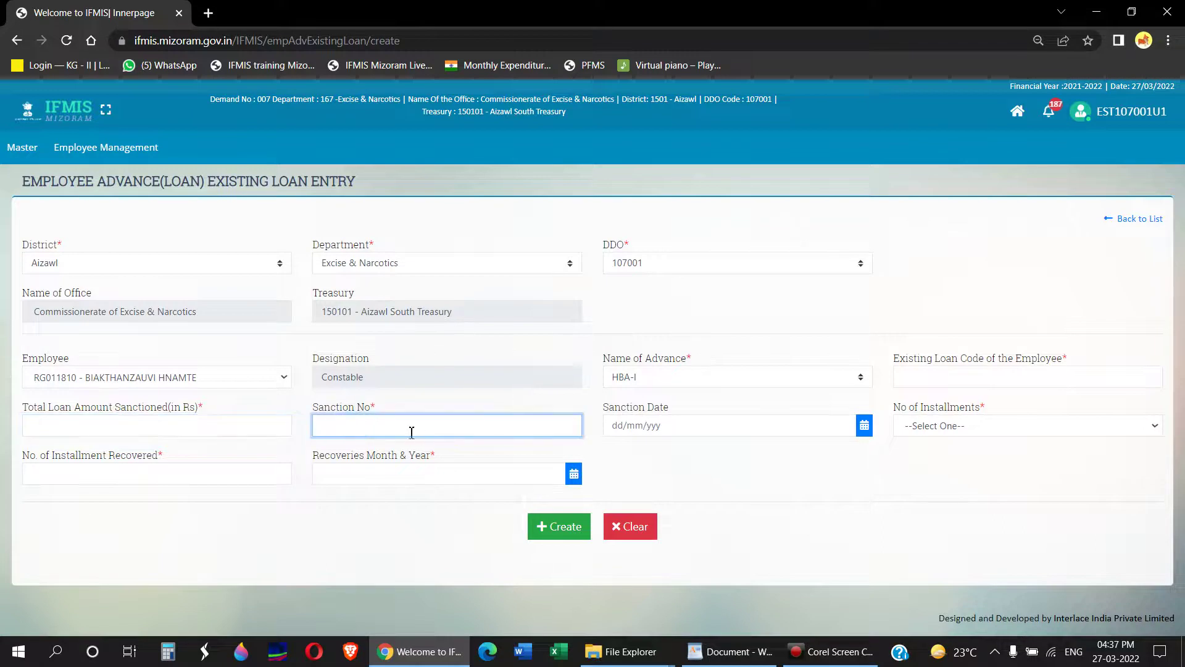
left_click(682, 428)
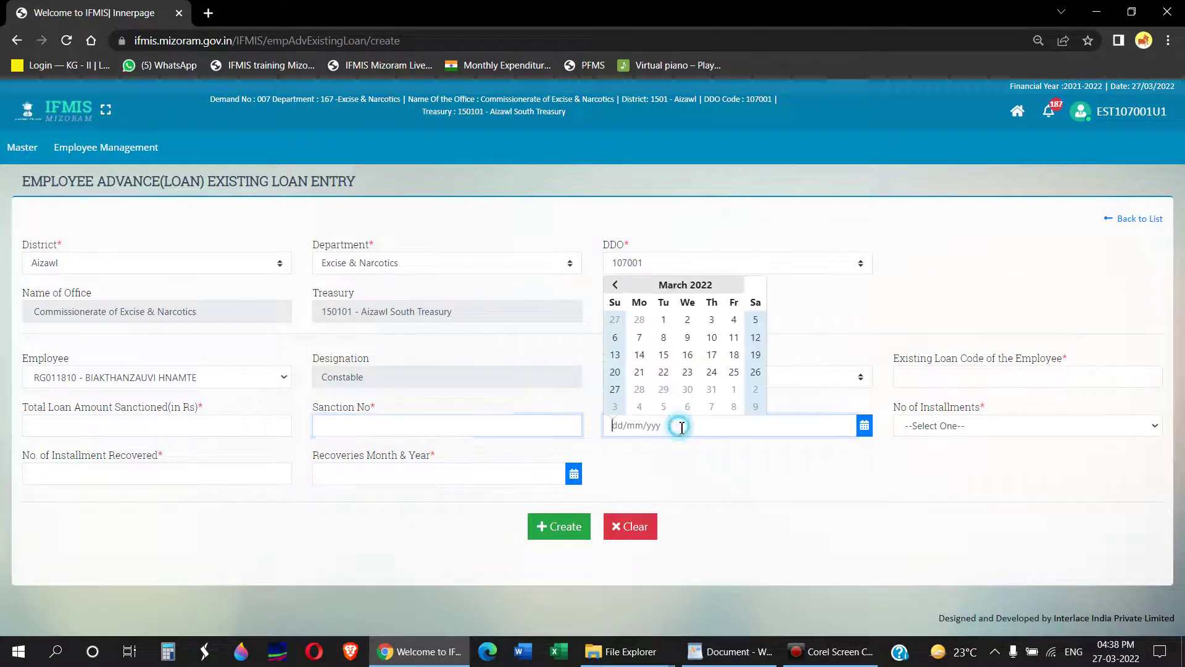
left_click(972, 431)
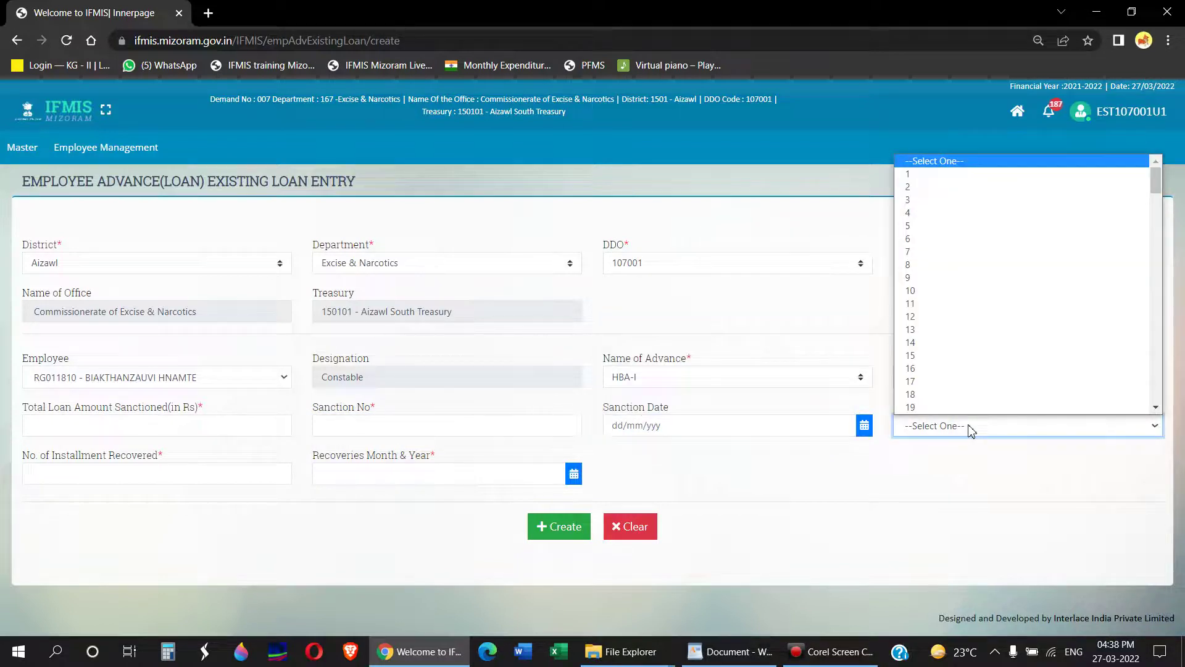
type("125")
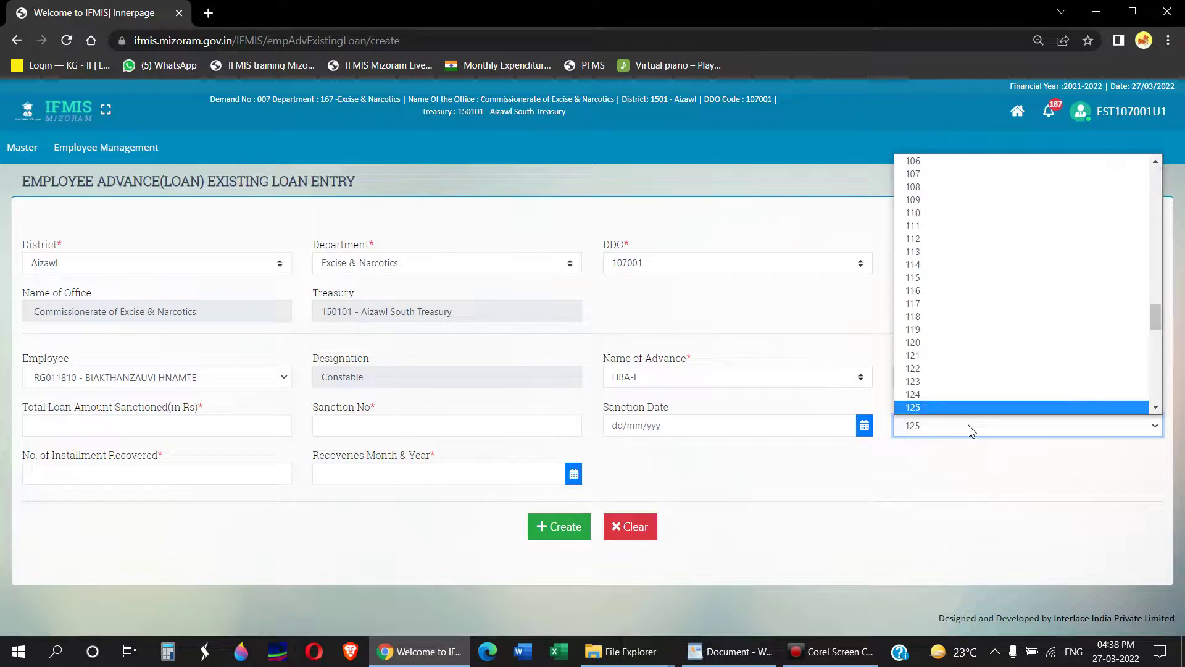
key("Return")
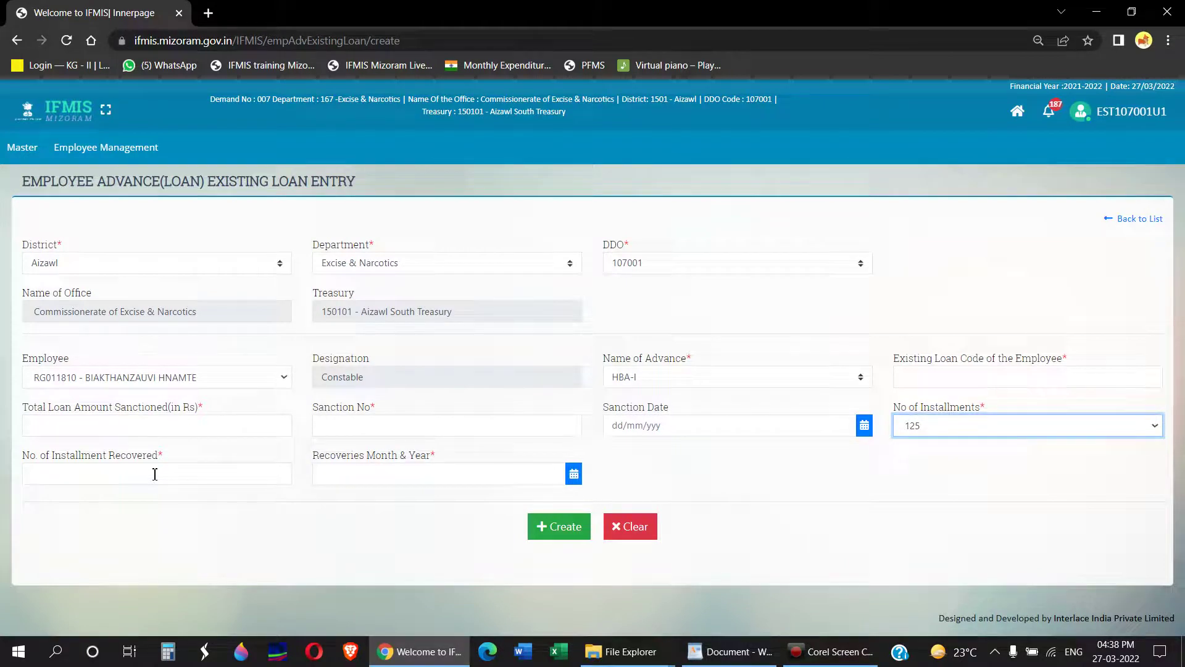
Step: Set the recoveries month to March 2022 and enter 18 installments recovered
left_click(332, 474)
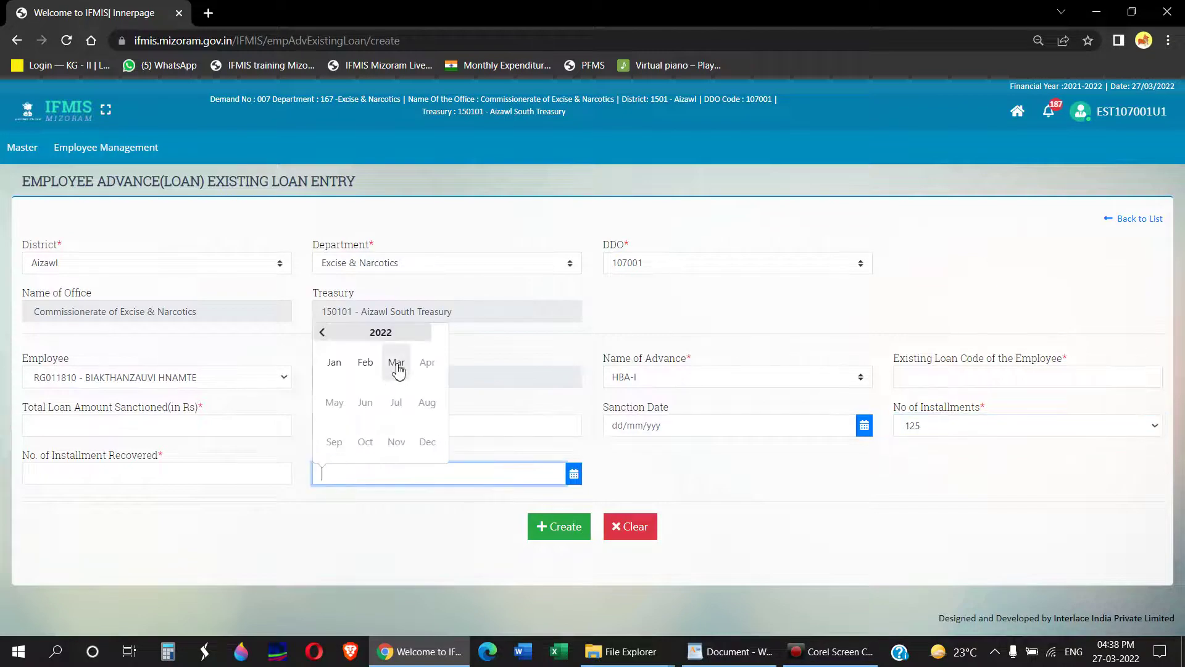
left_click(397, 364)
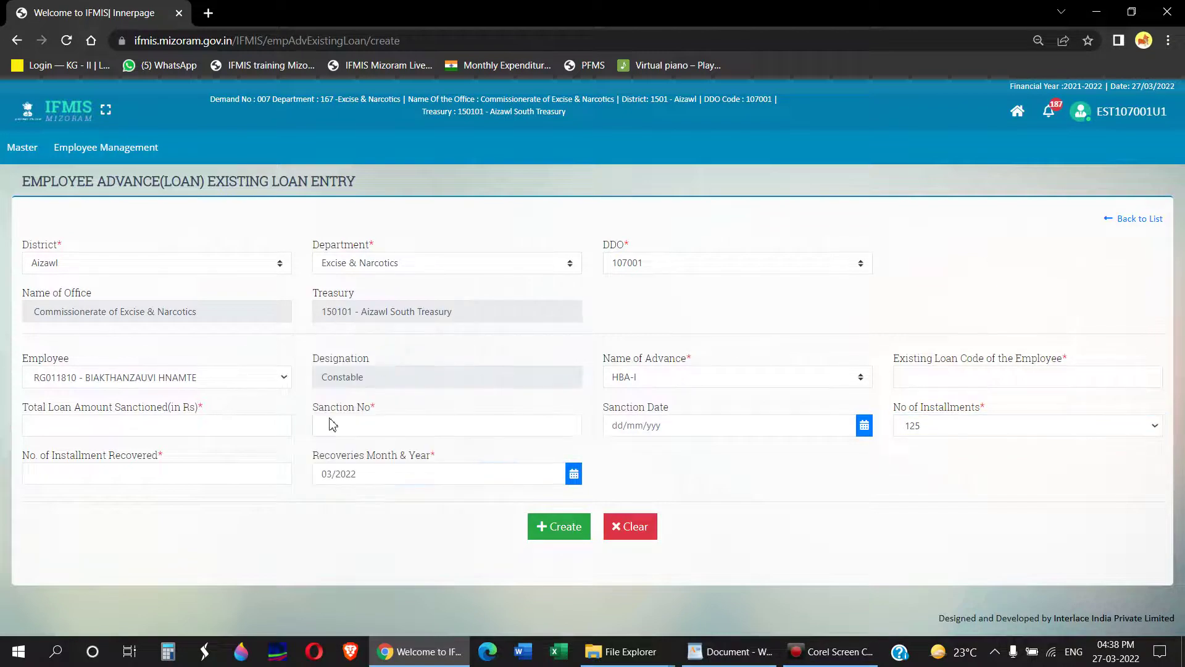
left_click(121, 474)
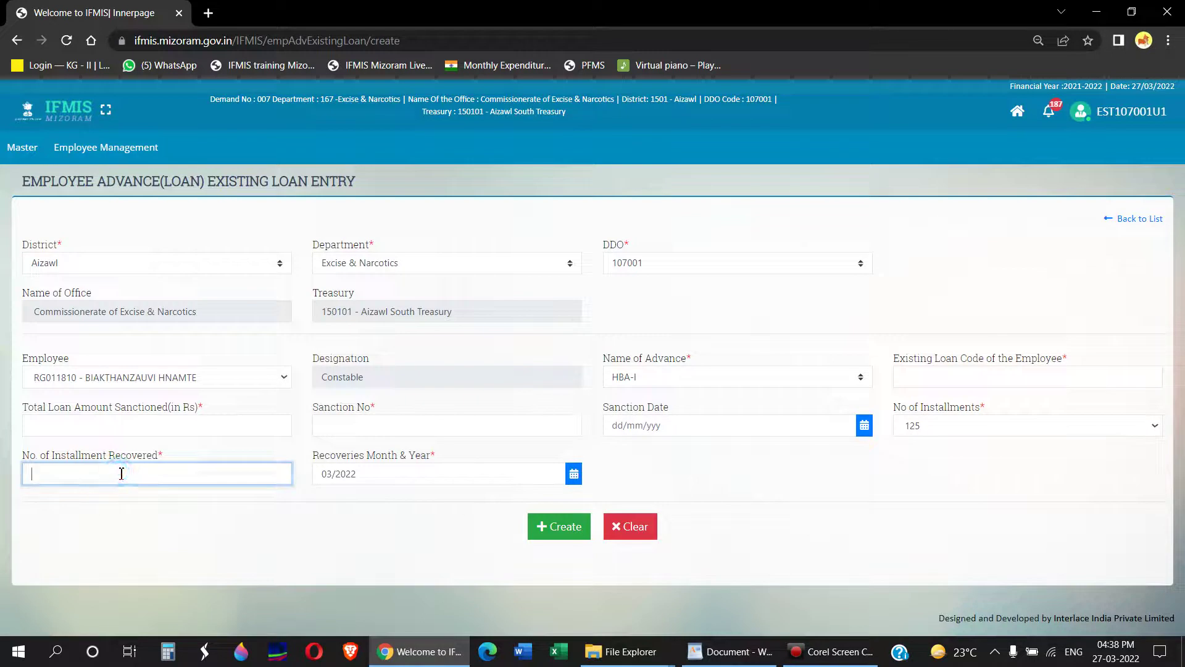
type("1")
key("Tab")
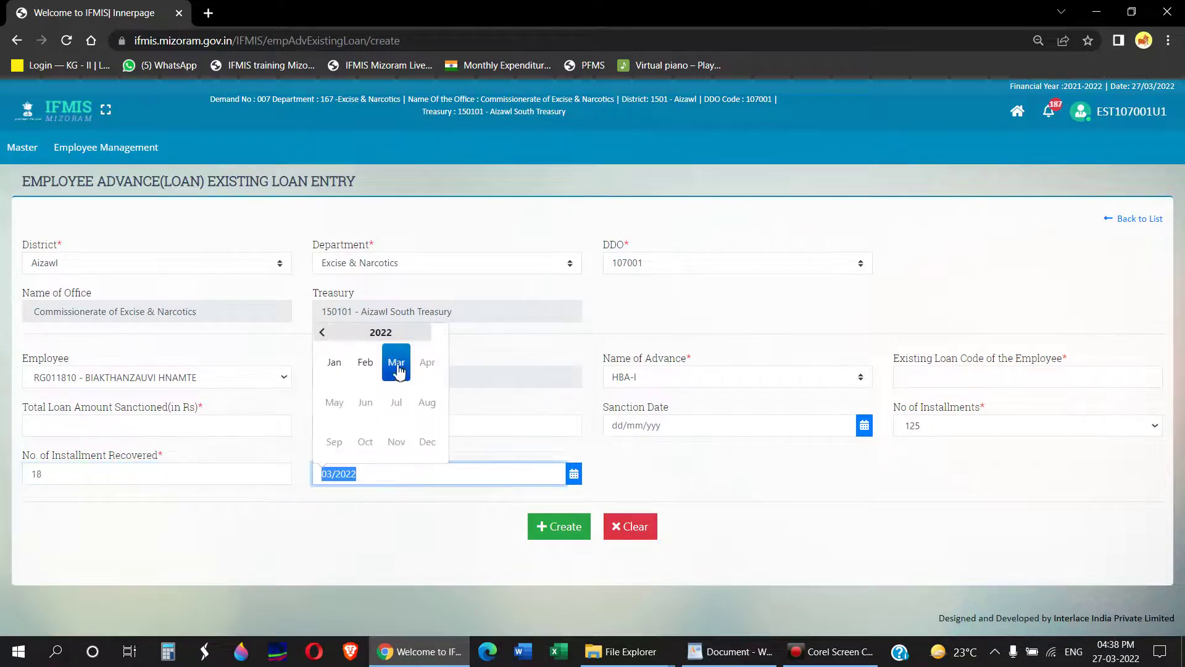
left_click(396, 364)
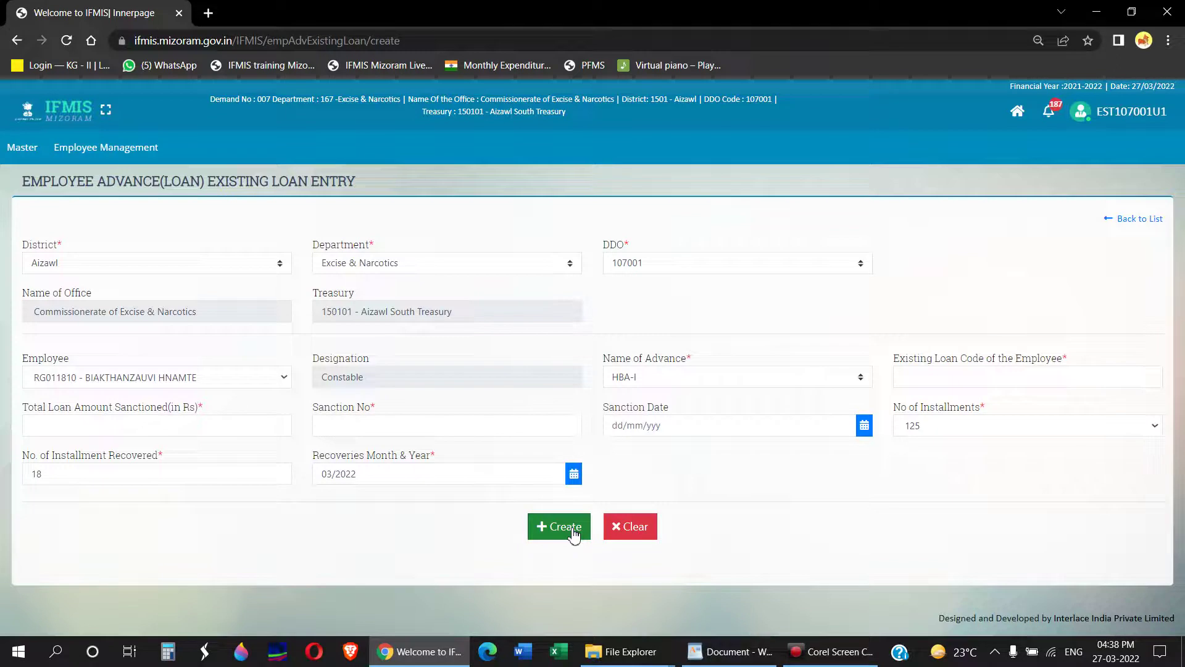
left_click(204, 422)
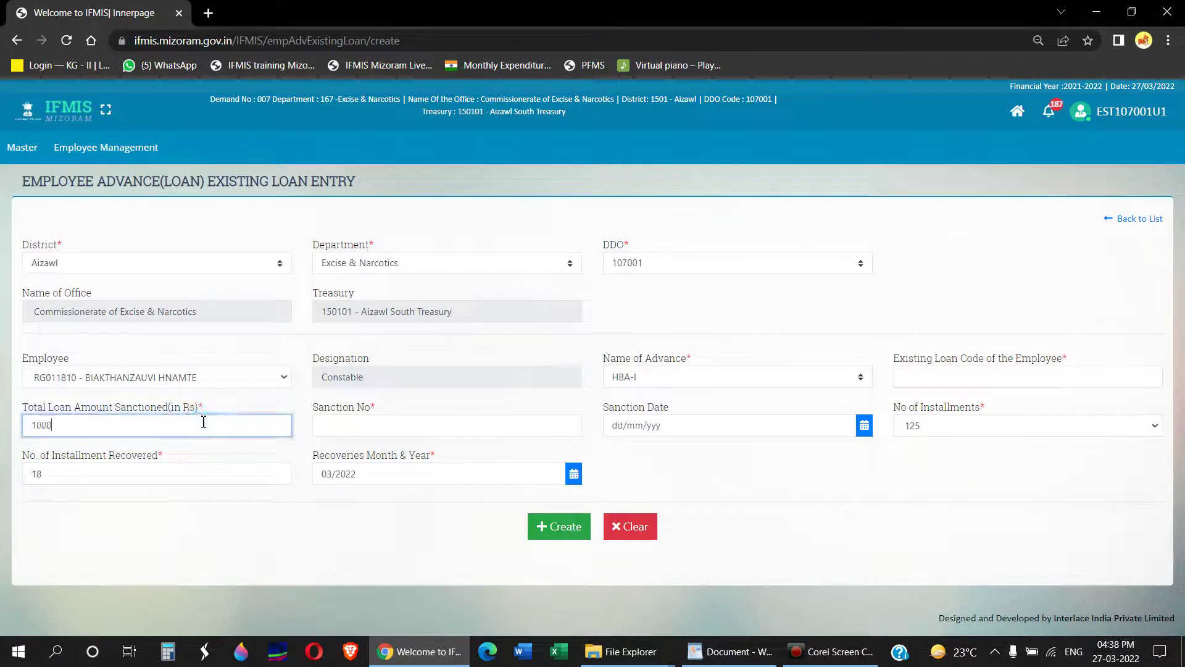
key("Tab")
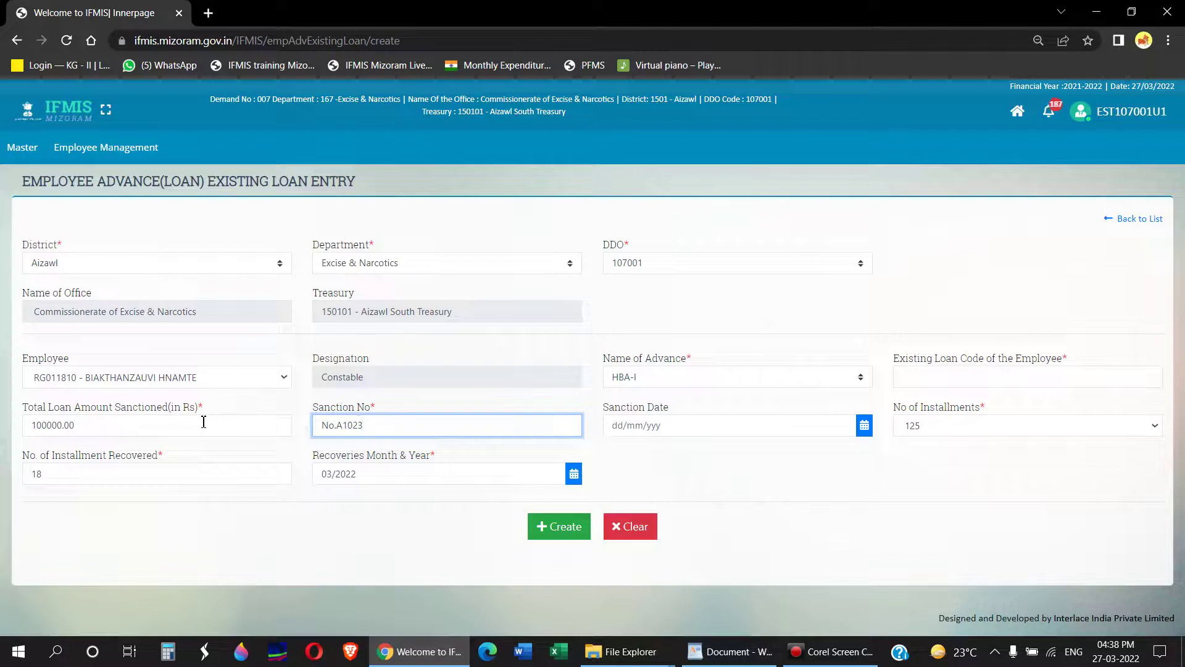
key("ctrl+shift+Left")
Step: Set the sanction date to 01/11/2010 and submit the loan entry
key("Tab")
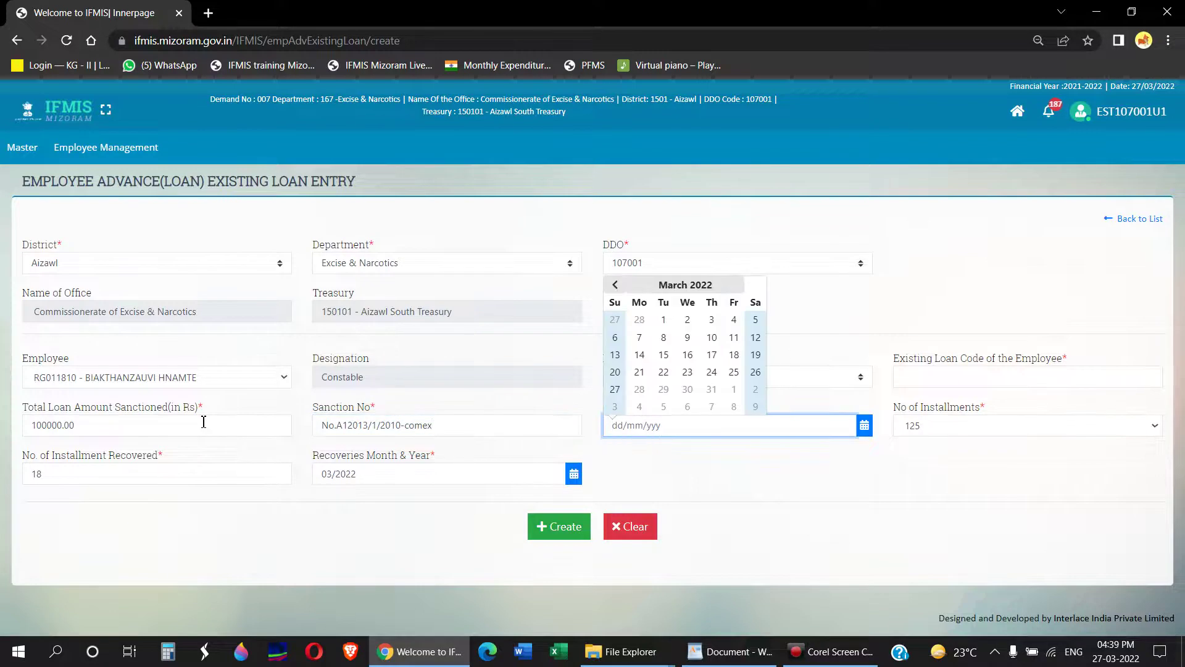
type("1")
key("BackSpace")
type("01")
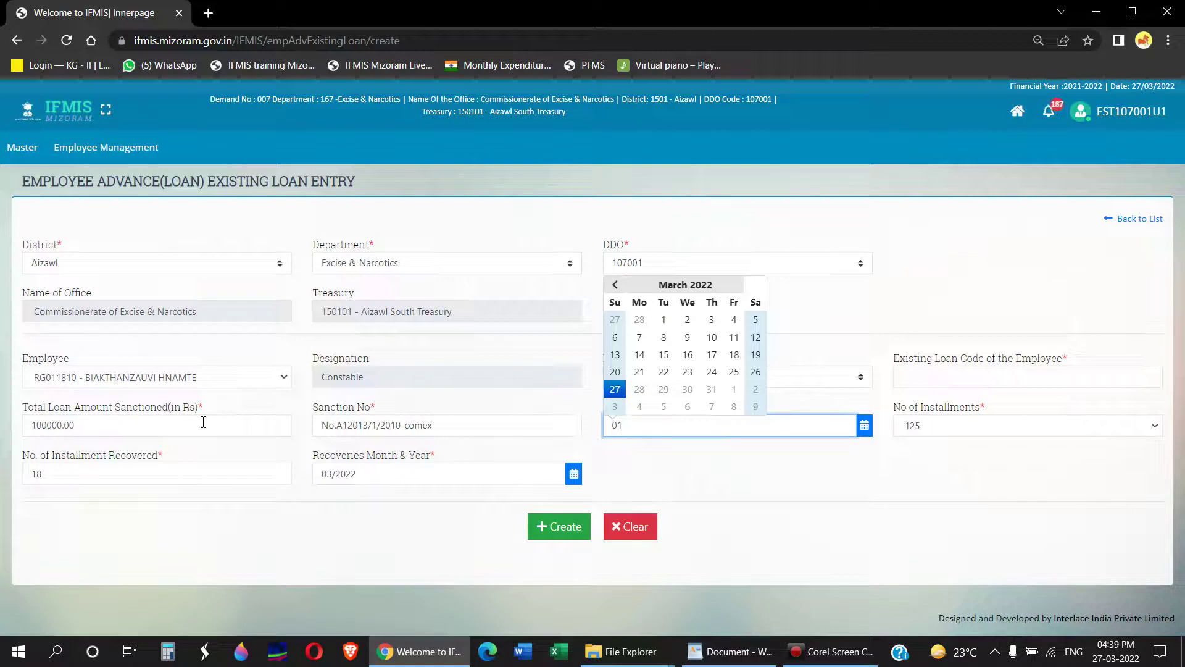
key("BackSpace")
key("BackSpace")
type("11/2010")
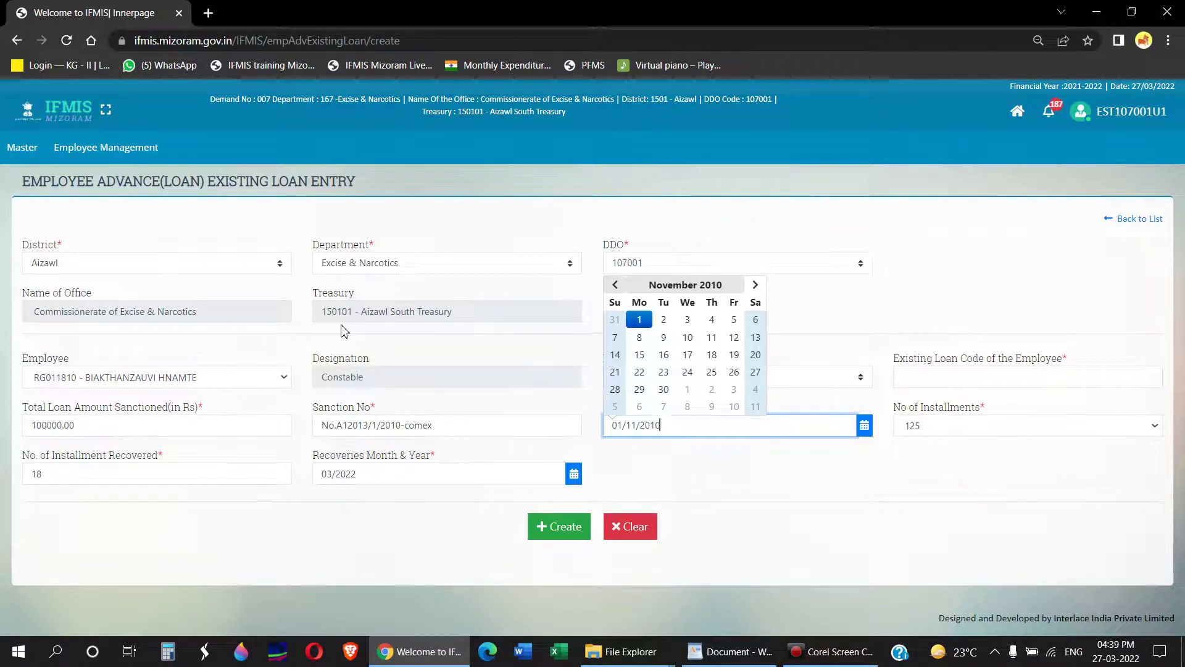
left_click(640, 320)
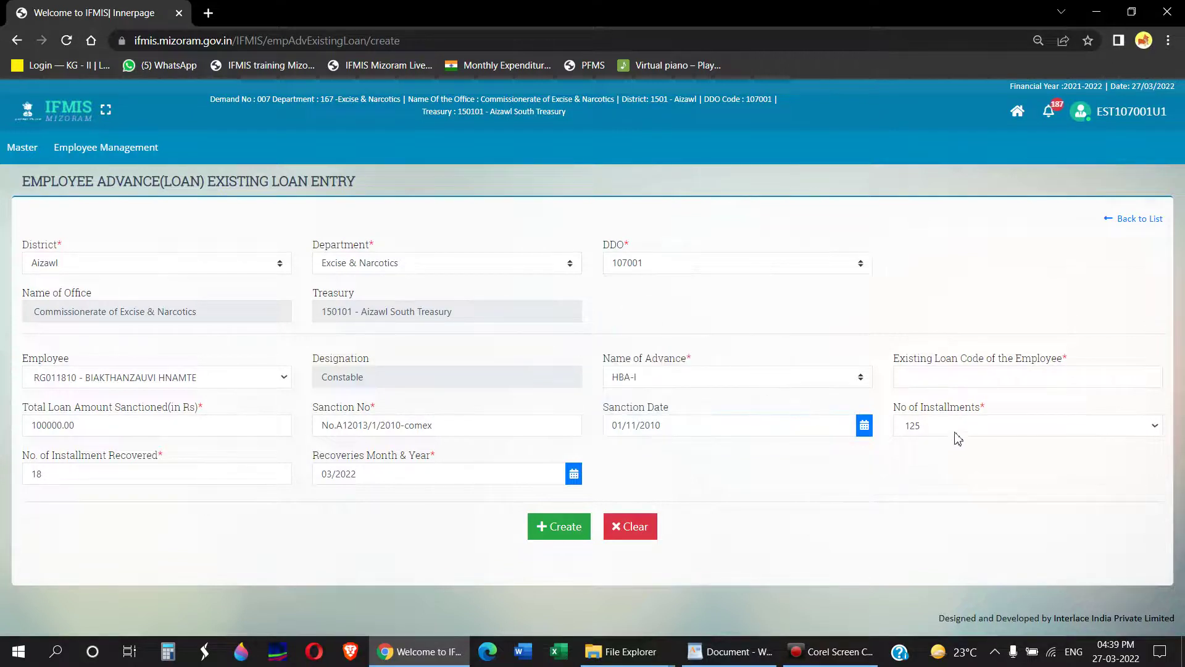
left_click(573, 531)
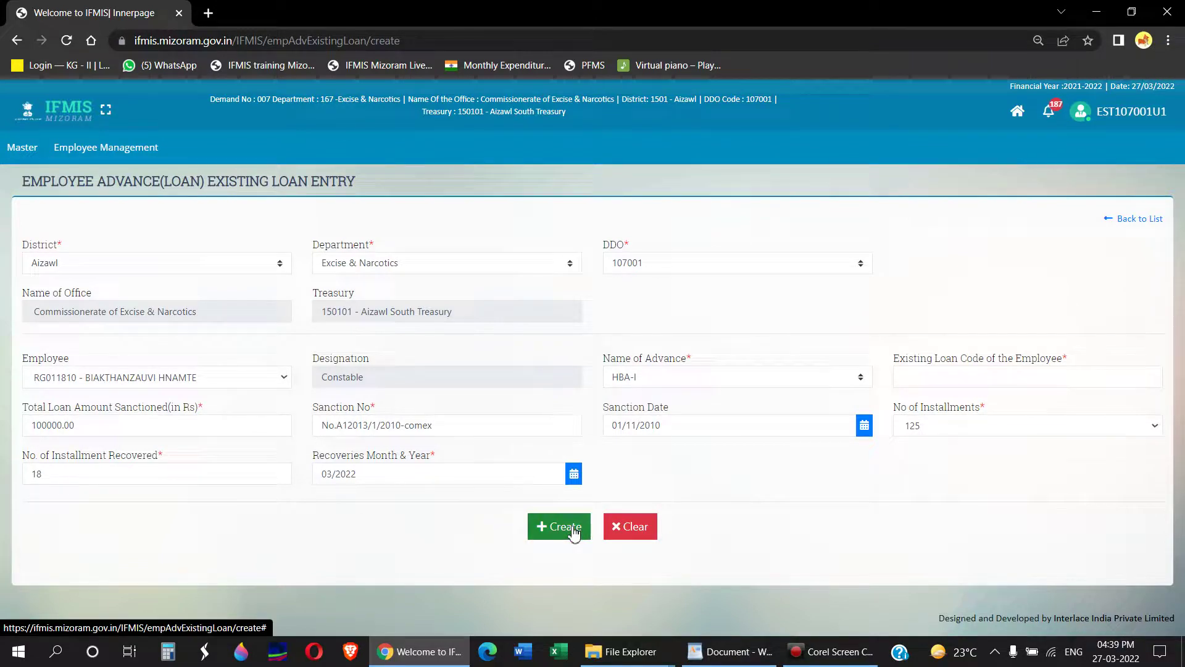
Step: Fill the required Existing Loan Code with exe(93) and save the HBA-I entry
left_click(573, 531)
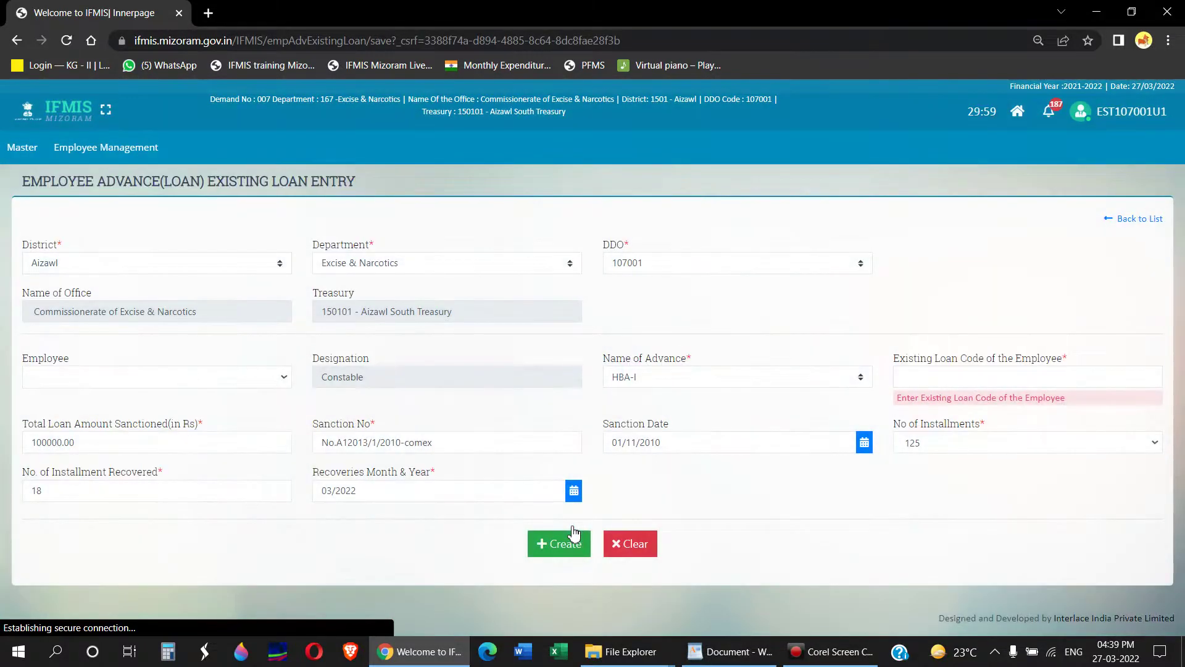
left_click(960, 369)
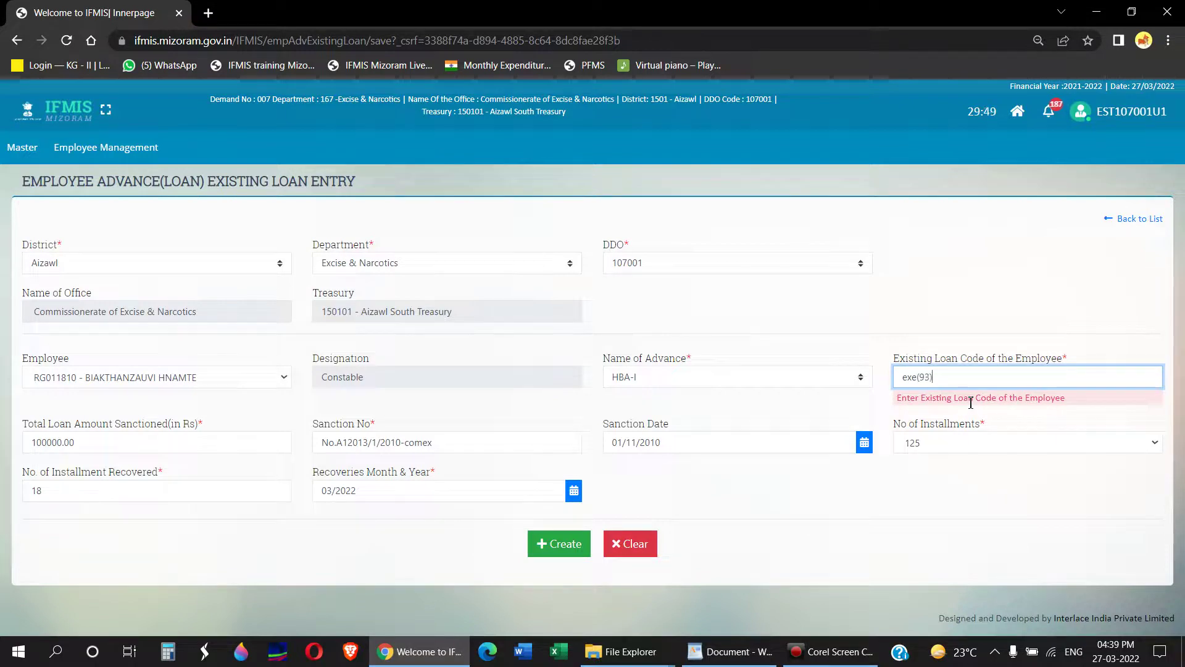
key("Tab")
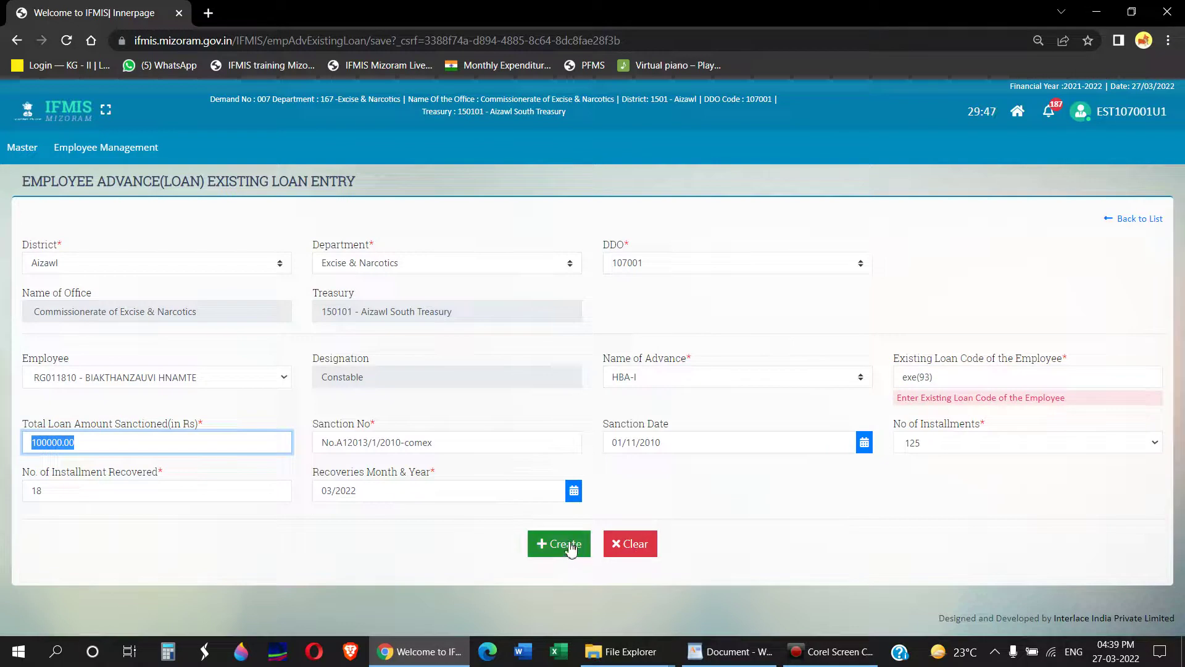
left_click(569, 546)
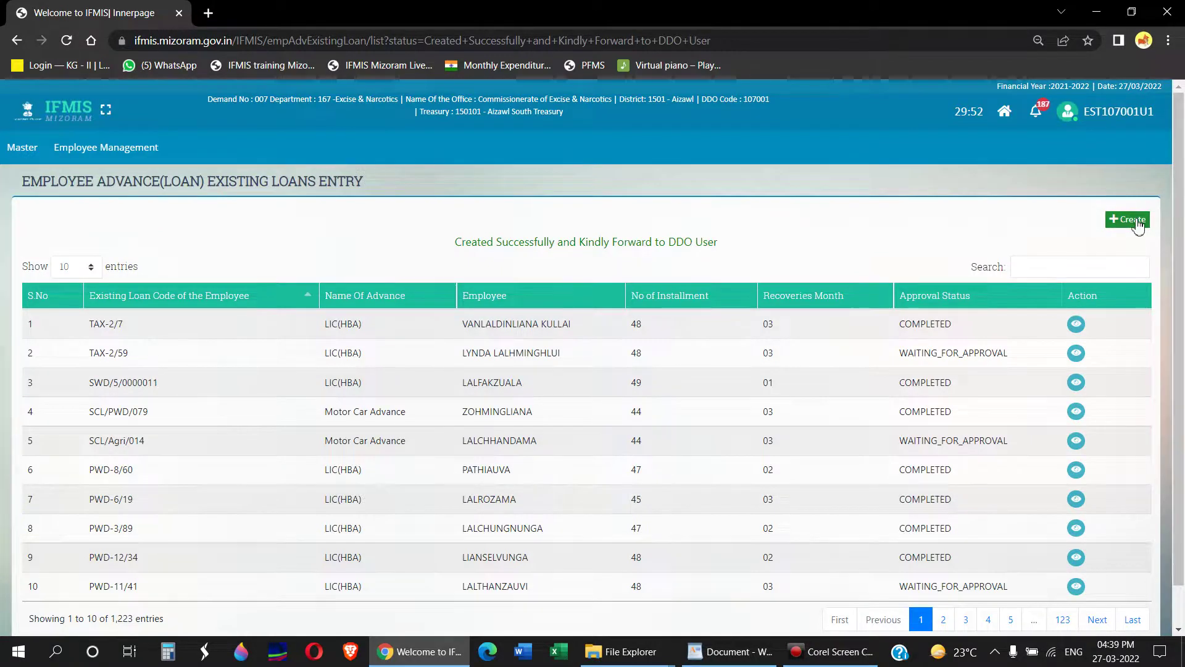
Step: Search the loans list by part of the employee's name to find the pending exe(93) entry
left_click(1050, 269)
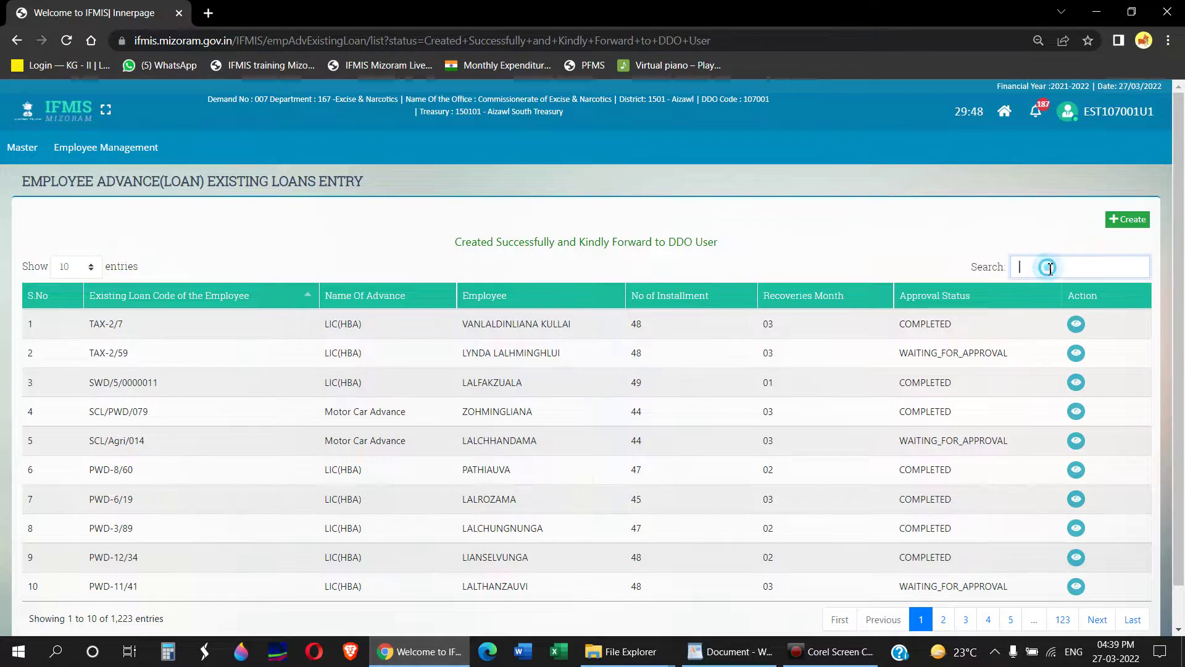
type("biakt")
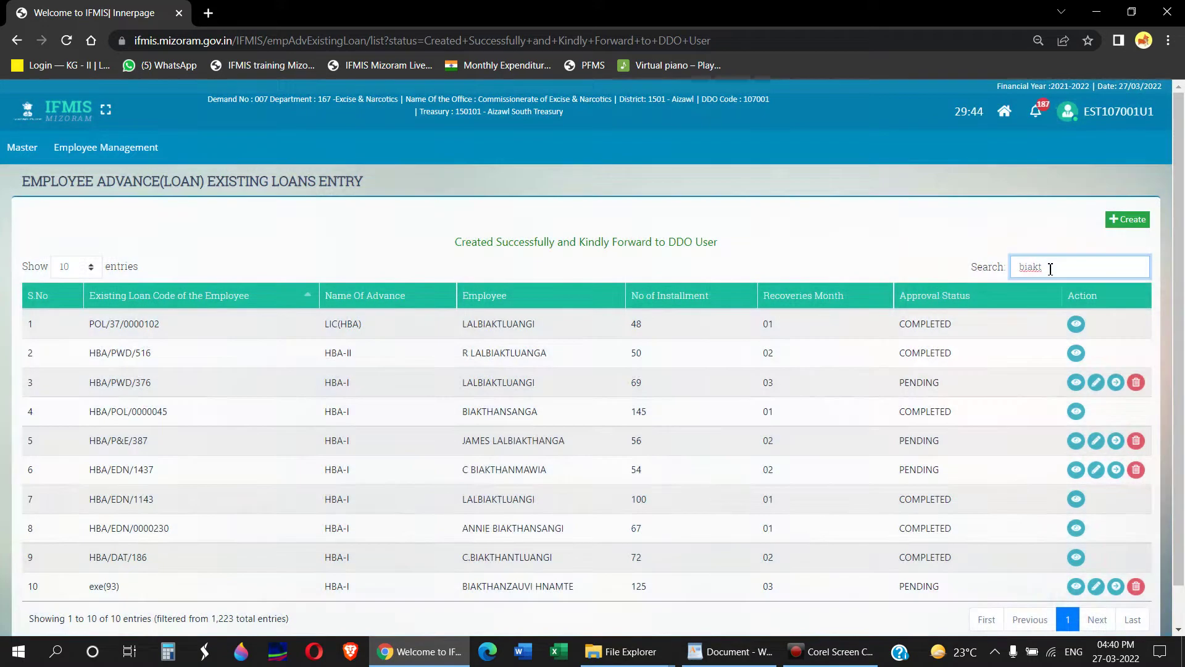
scroll(553, 549, "down", 1)
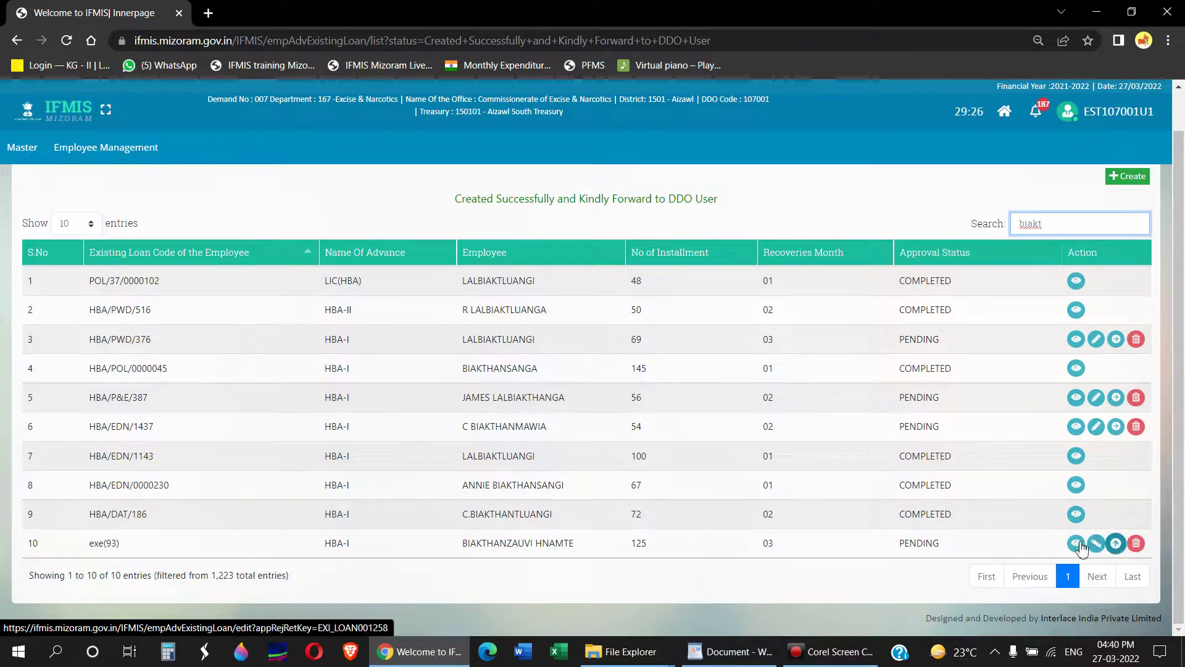
Step: Delete the pending exe(93) HBA-I loan record in row 10 and confirm the deletion
left_click(1137, 545)
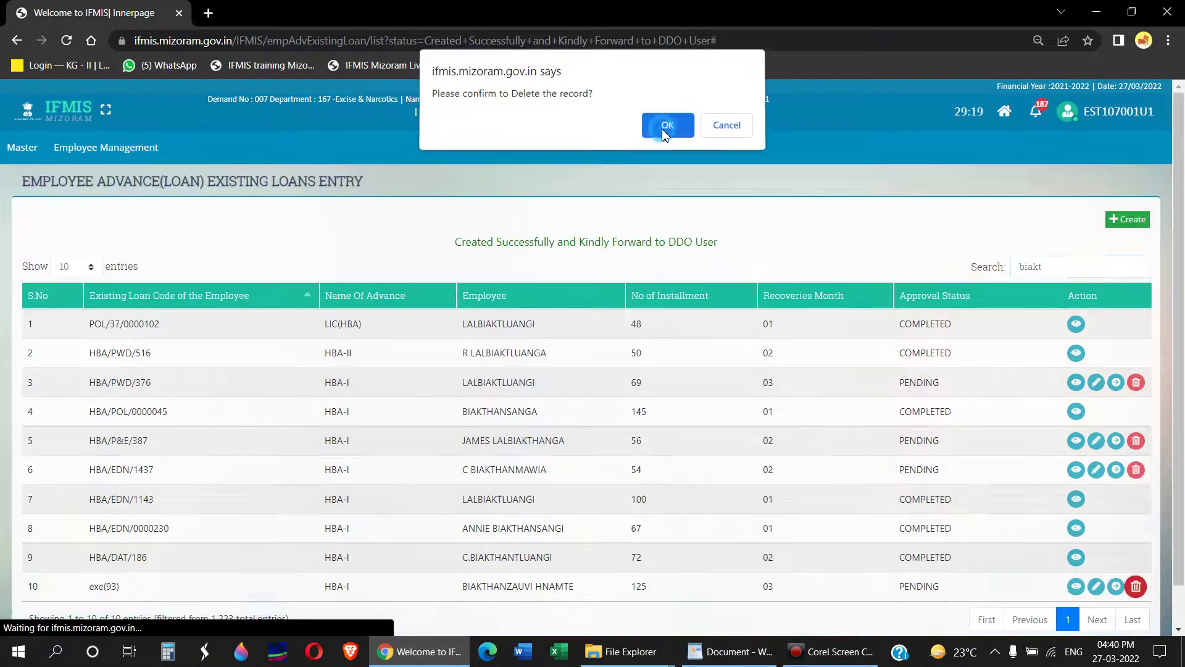
left_click(654, 131)
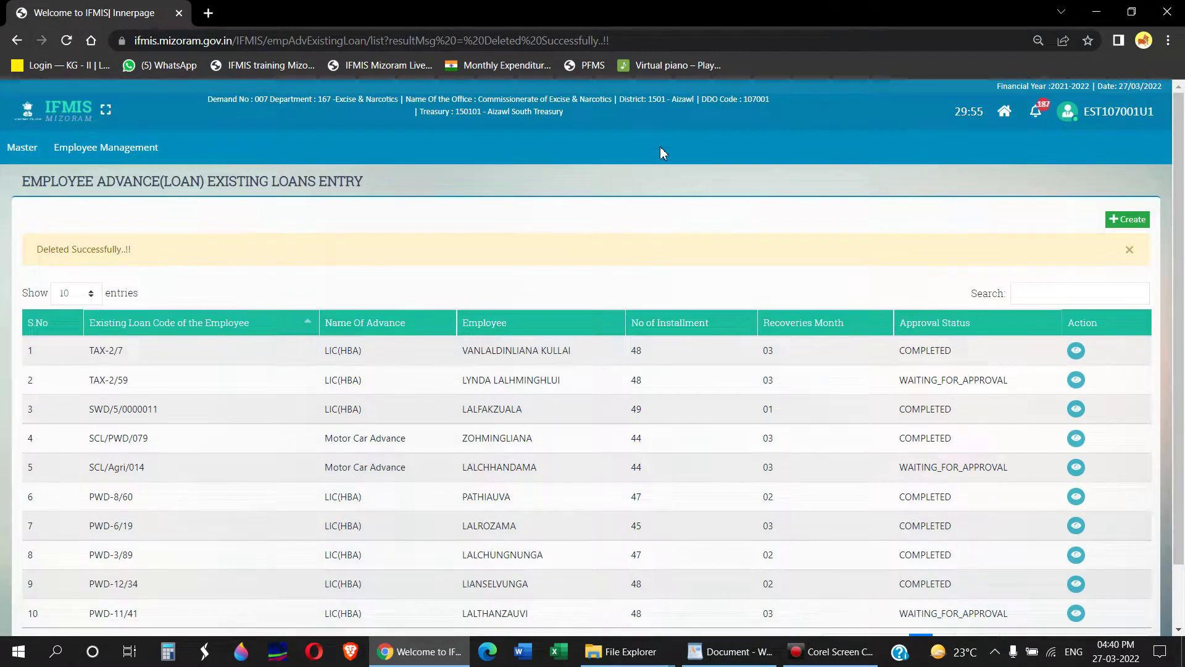
Step: Start a new entry under Employee Management > Employee Advance Details > Employee Advance Deduction Details
left_click(87, 151)
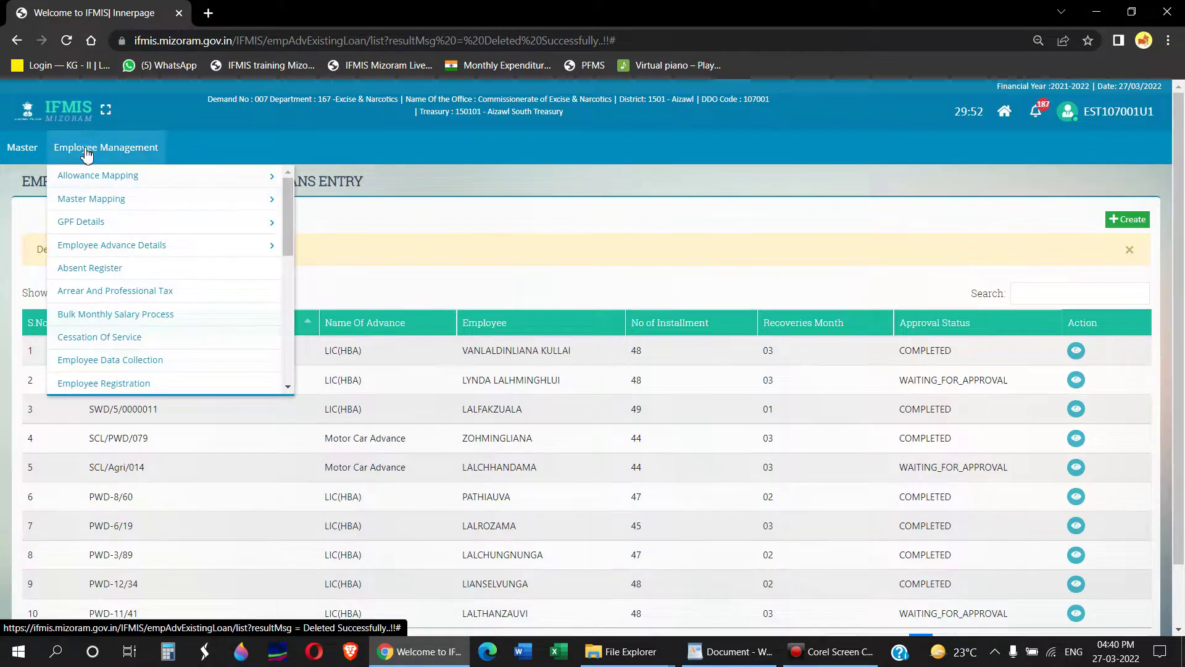
left_click(127, 247)
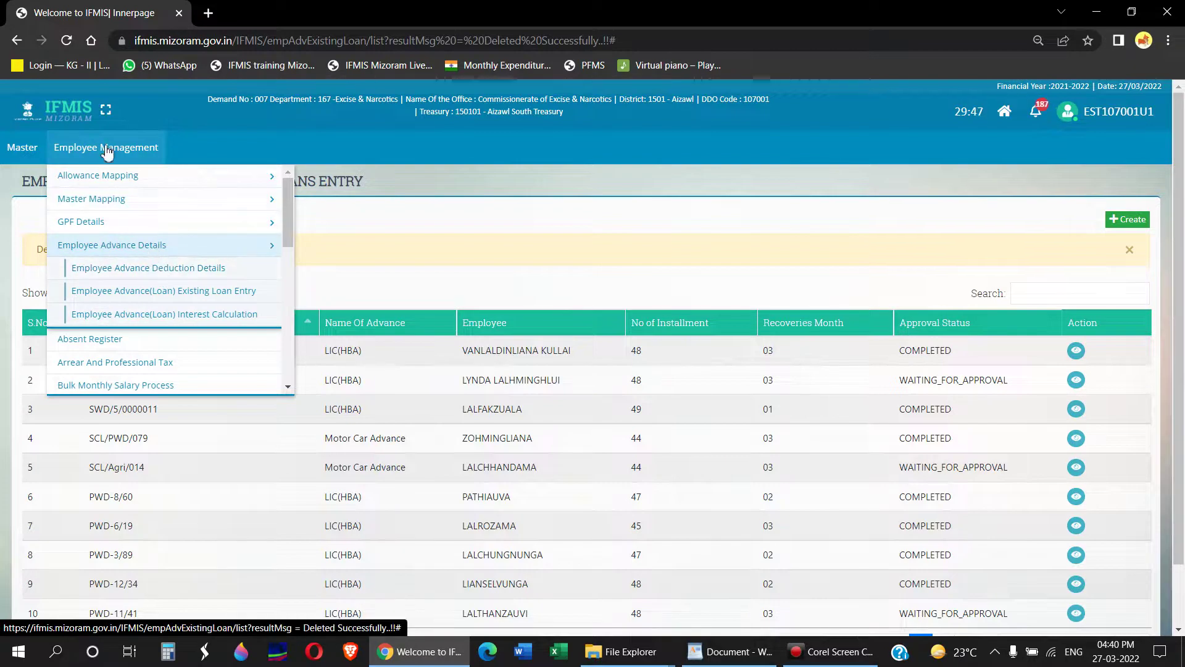
left_click(129, 269)
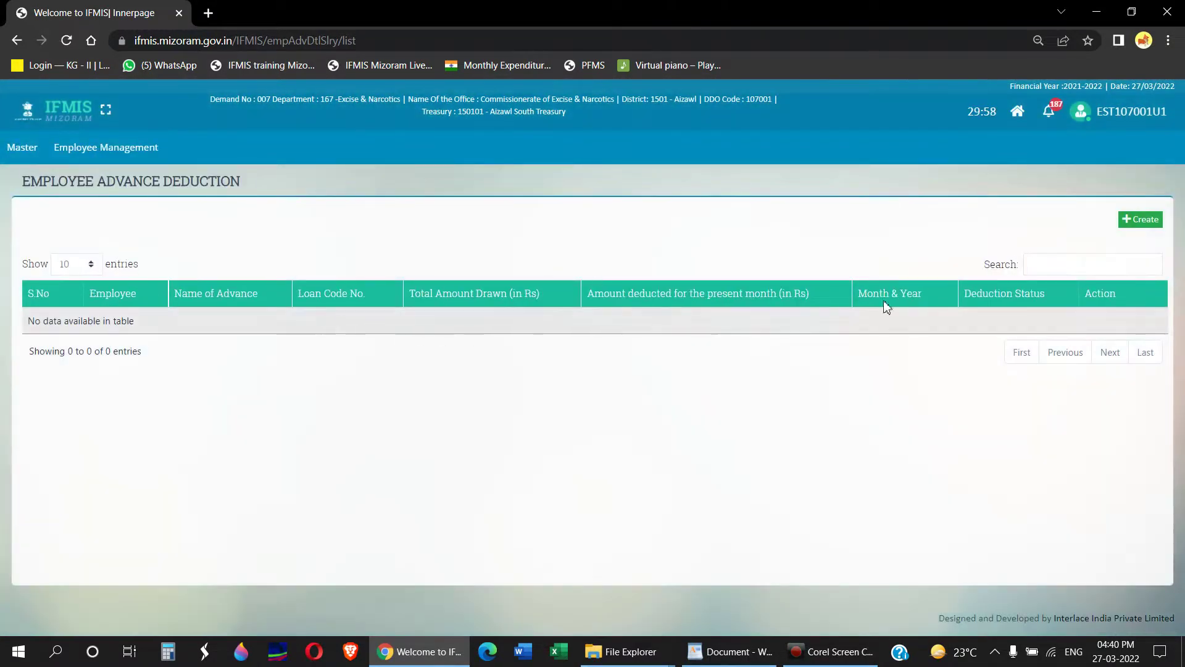
left_click(1138, 223)
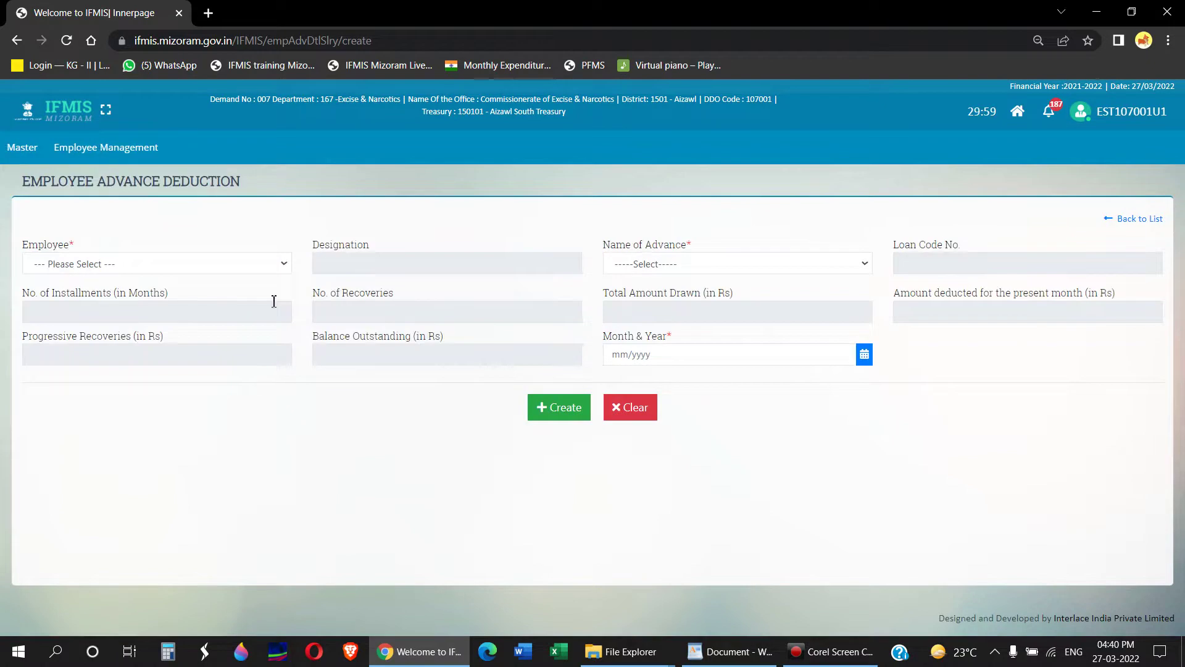
Step: Select the only listed employee, HBA-I advance and month 03/2022, auto-filling 990 deduction and 29703 balance
left_click(235, 263)
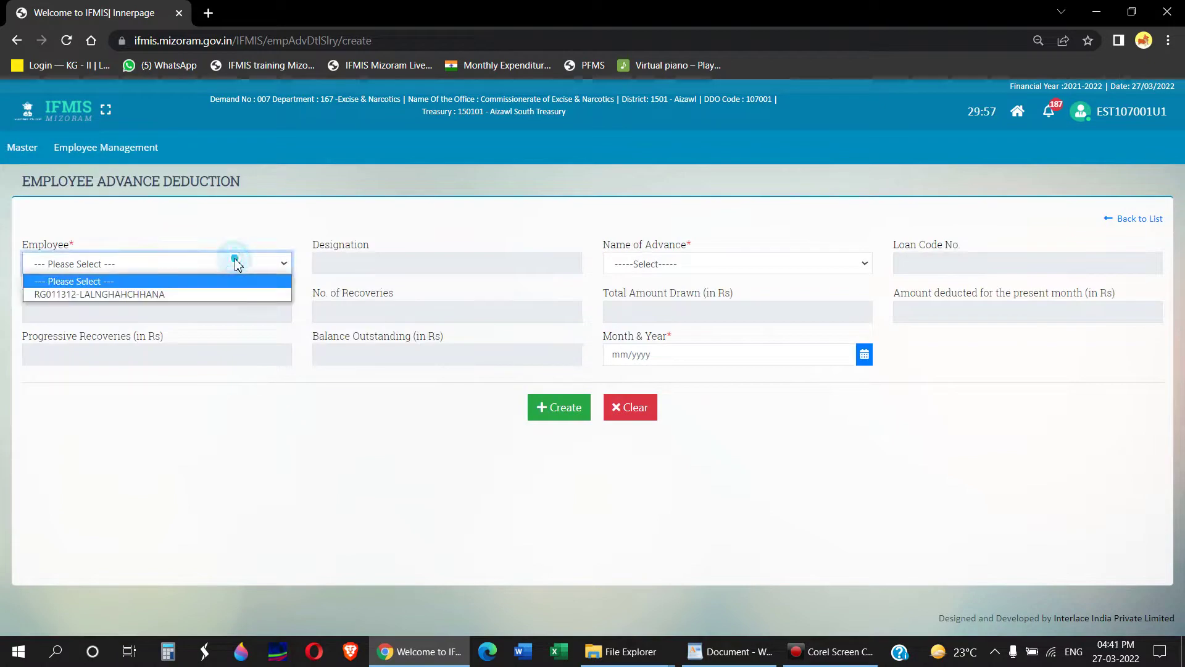
left_click(231, 296)
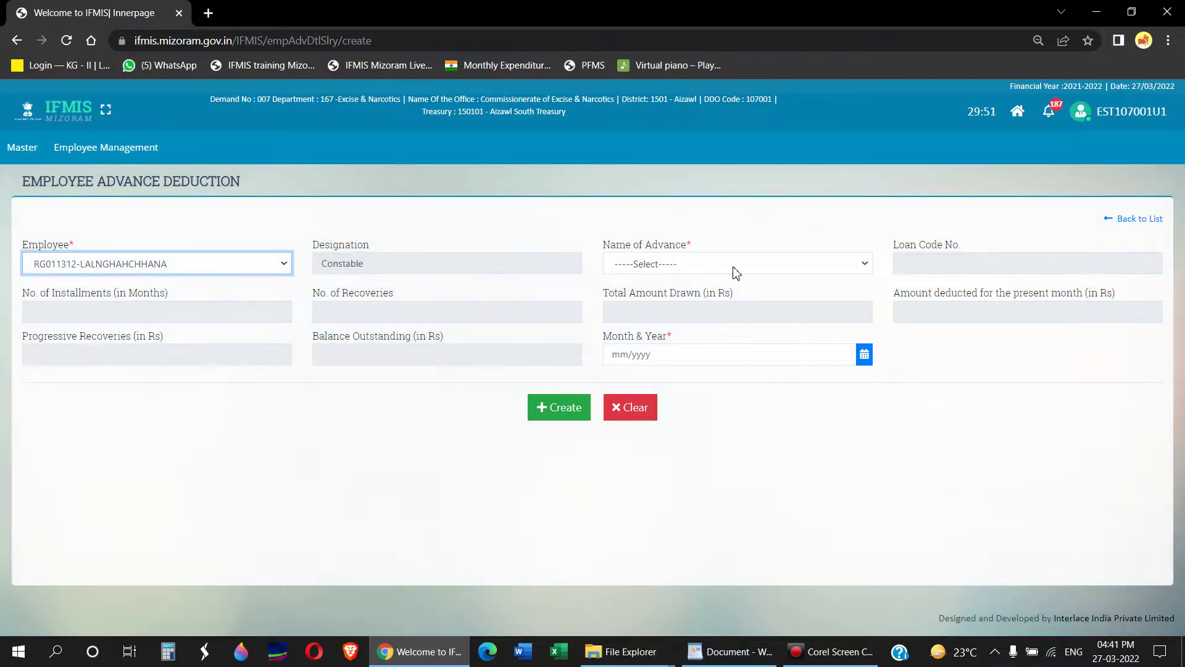
left_click(737, 271)
left_click(726, 293)
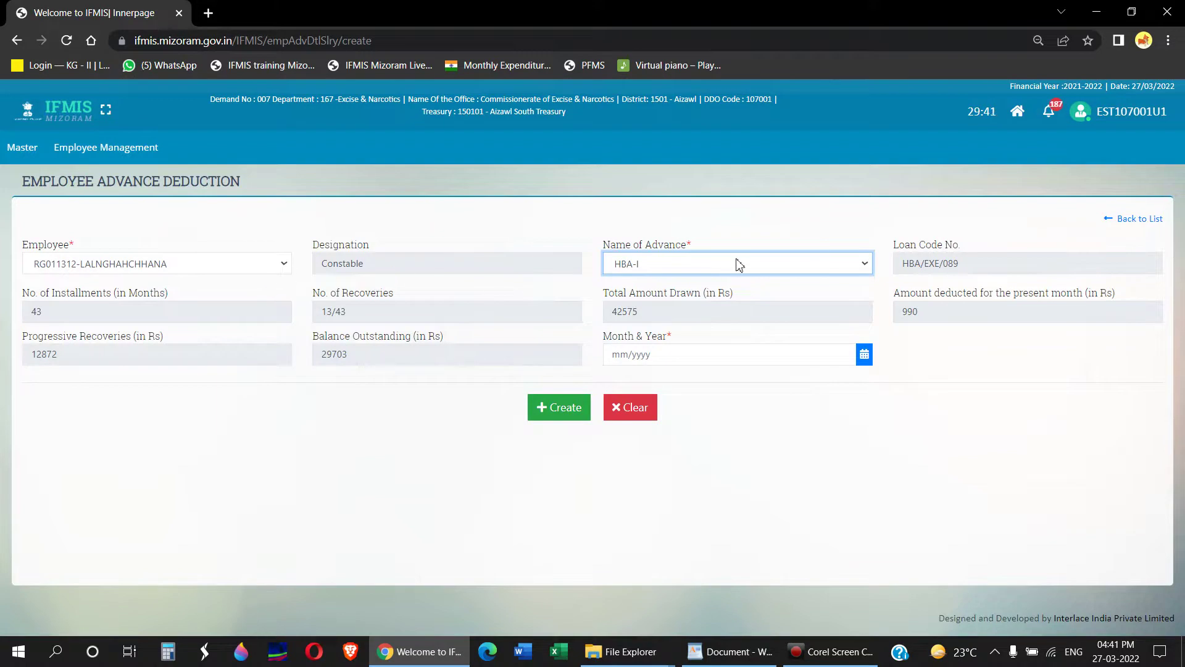
left_click(684, 354)
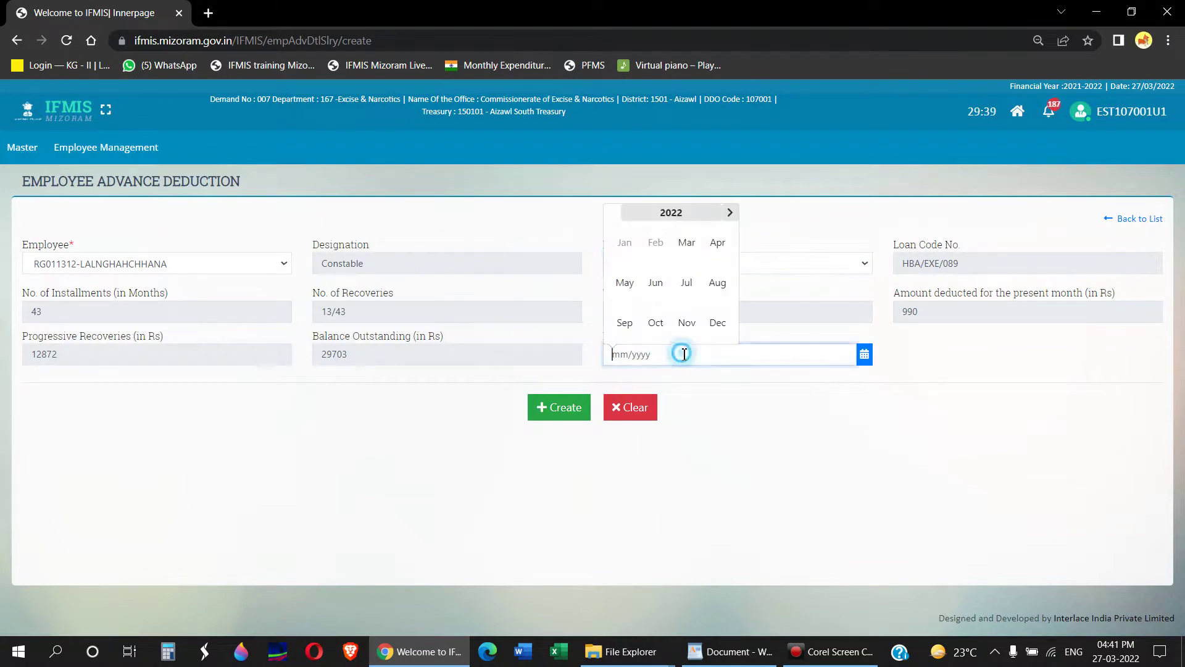
left_click(691, 250)
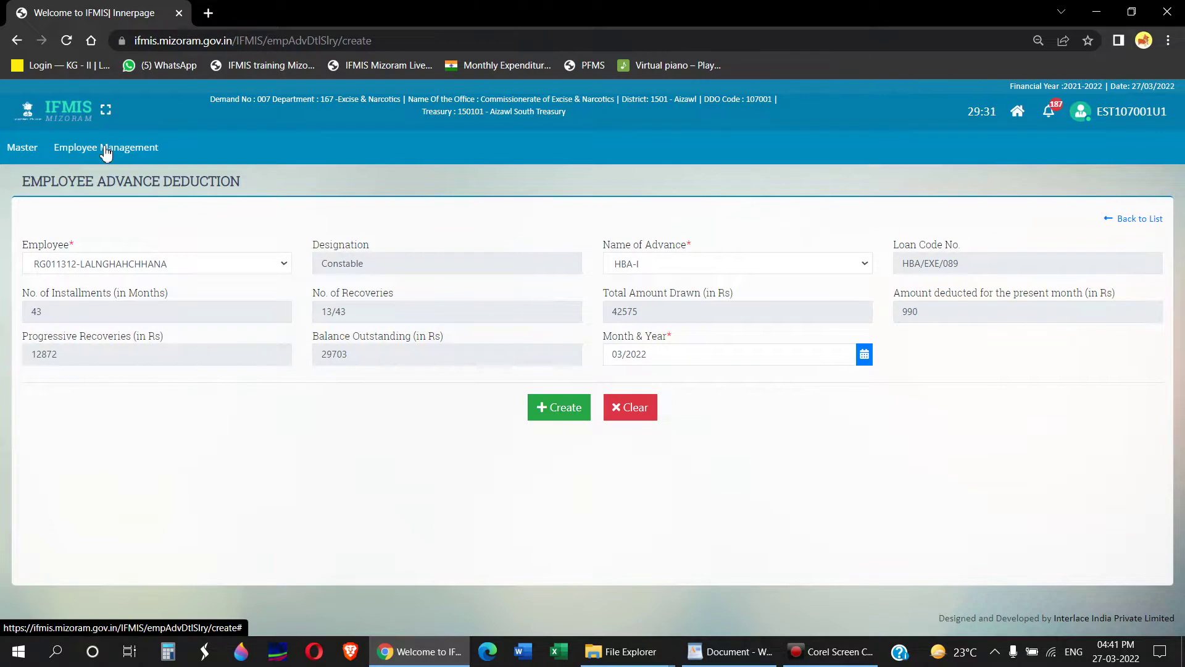
left_click(174, 267)
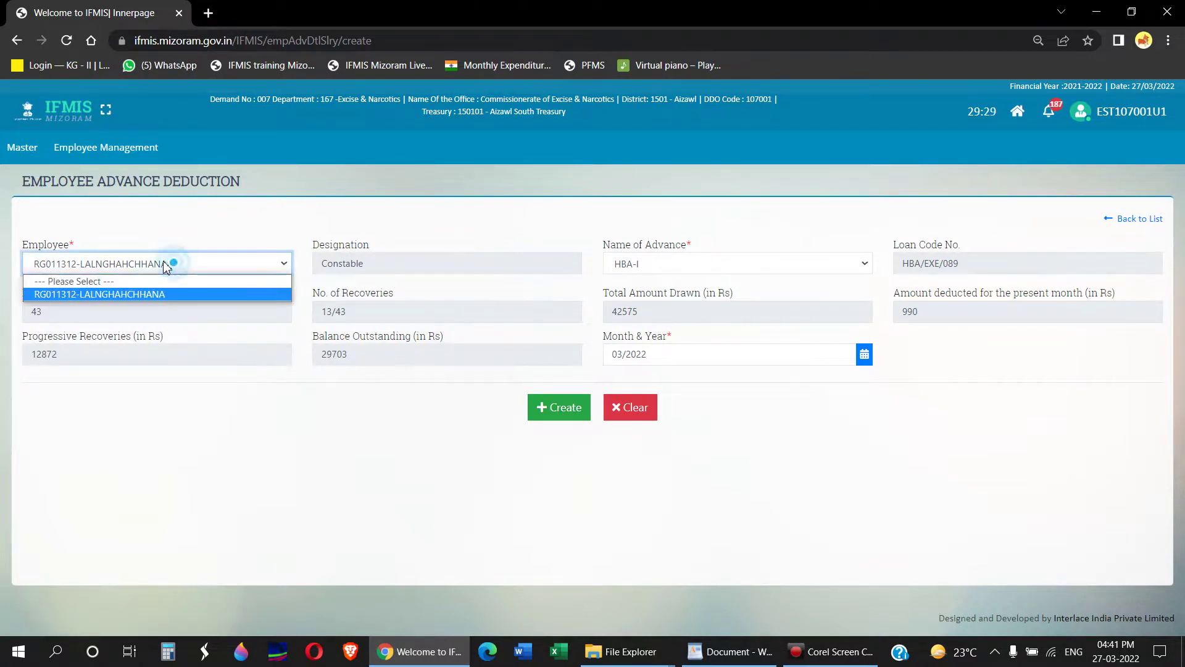
Step: Start a new entry from the Employee Advance(Loan) Interest Calculation list under Employee Advance Details
left_click(113, 150)
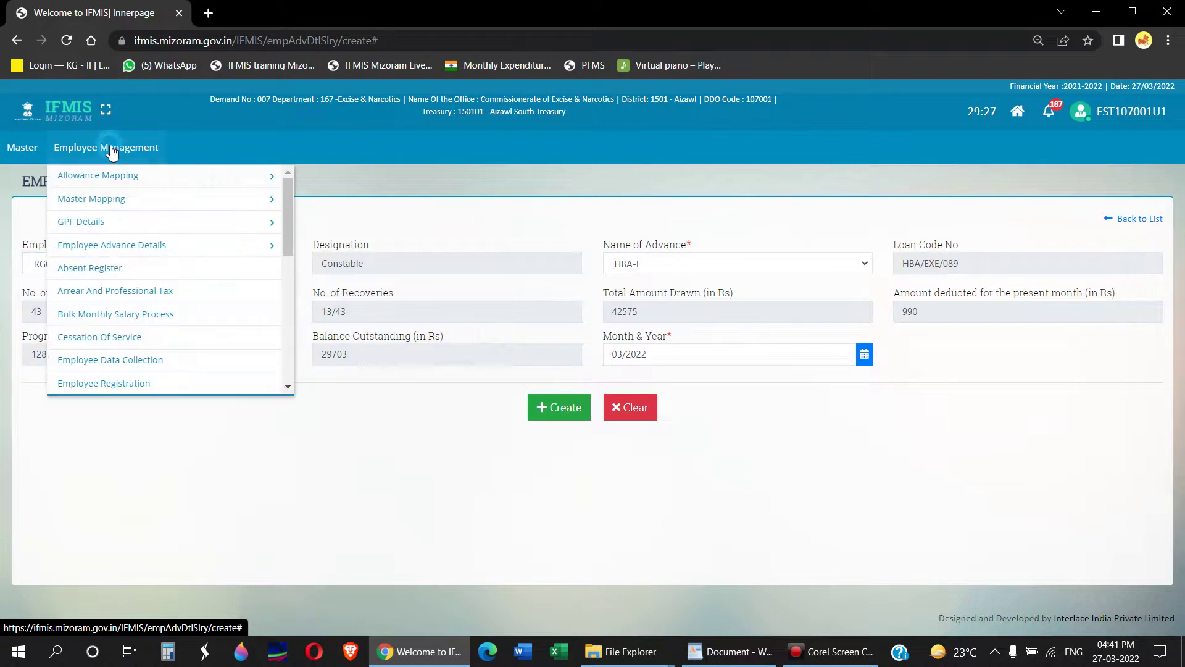
left_click(119, 249)
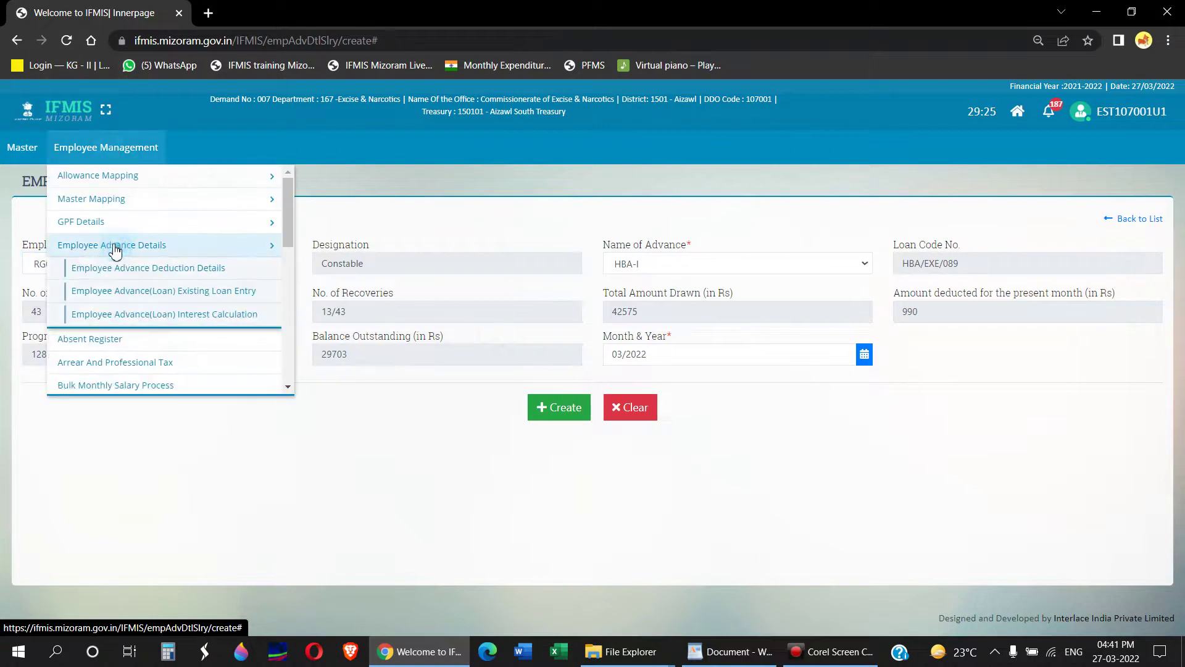
left_click(171, 317)
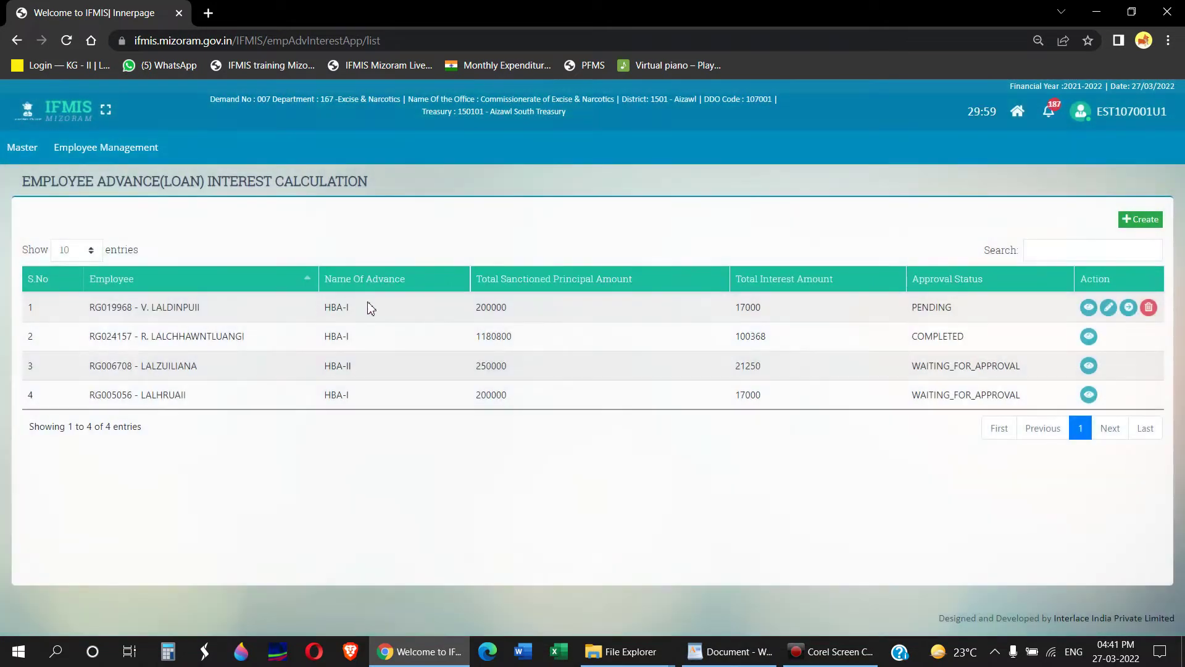
left_click(1144, 223)
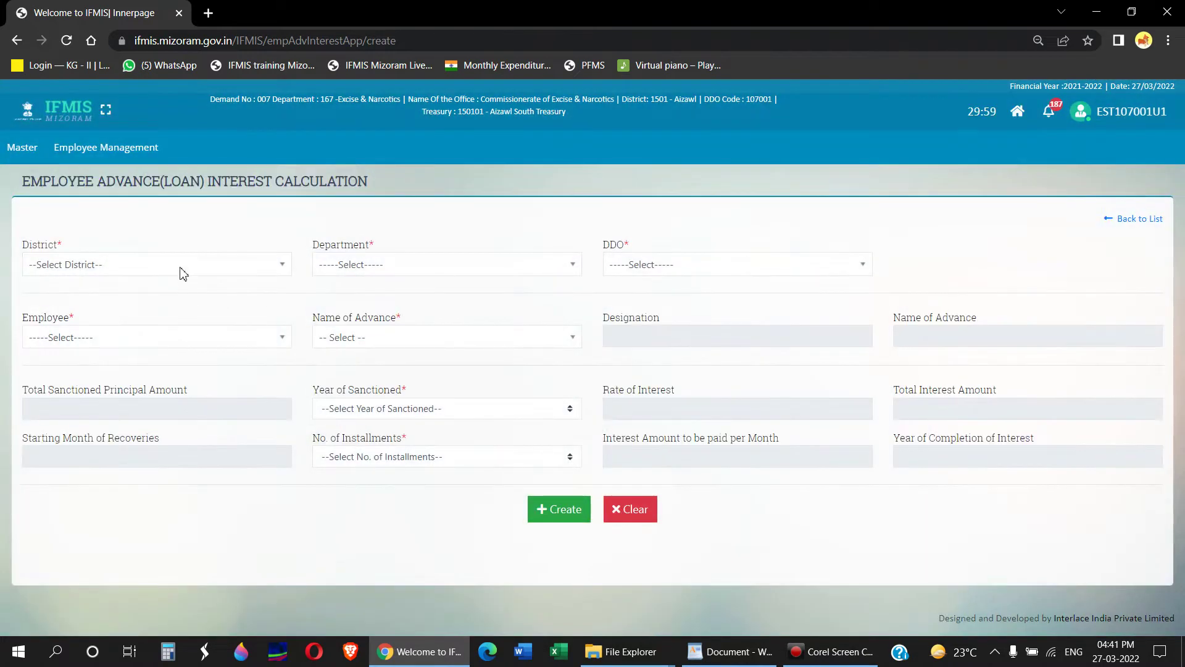
Step: Set District to Aizawl, Department to Excise & Narcotics (searched 'exc'), and DDO to 107001
left_click(183, 270)
left_click(173, 333)
left_click(402, 267)
type("exc")
left_click(405, 315)
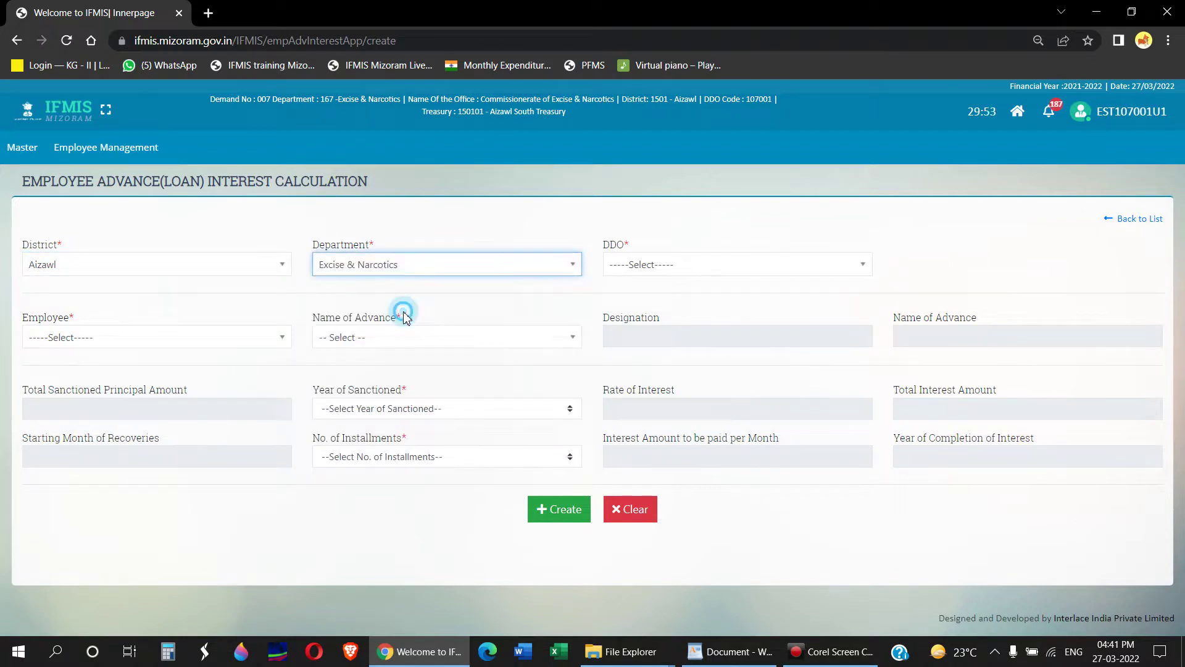
left_click(670, 266)
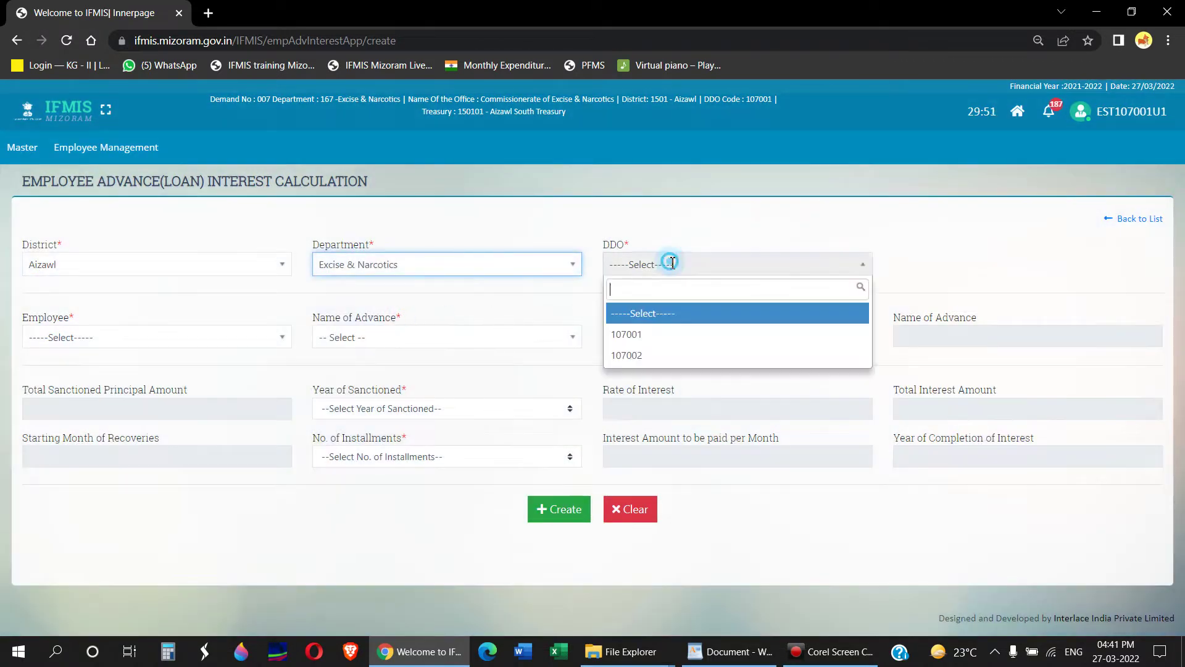
left_click(663, 334)
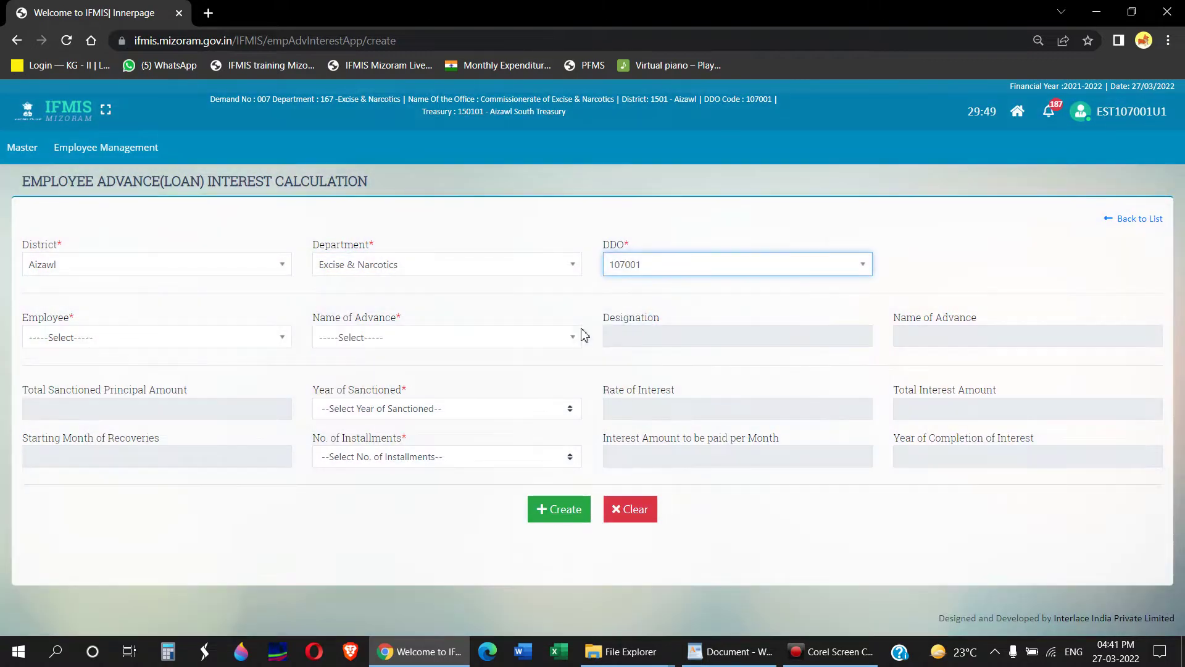
Step: Choose the only listed employee and HBA-I advance, loading the 42575.00 principal and 43 installments
left_click(143, 339)
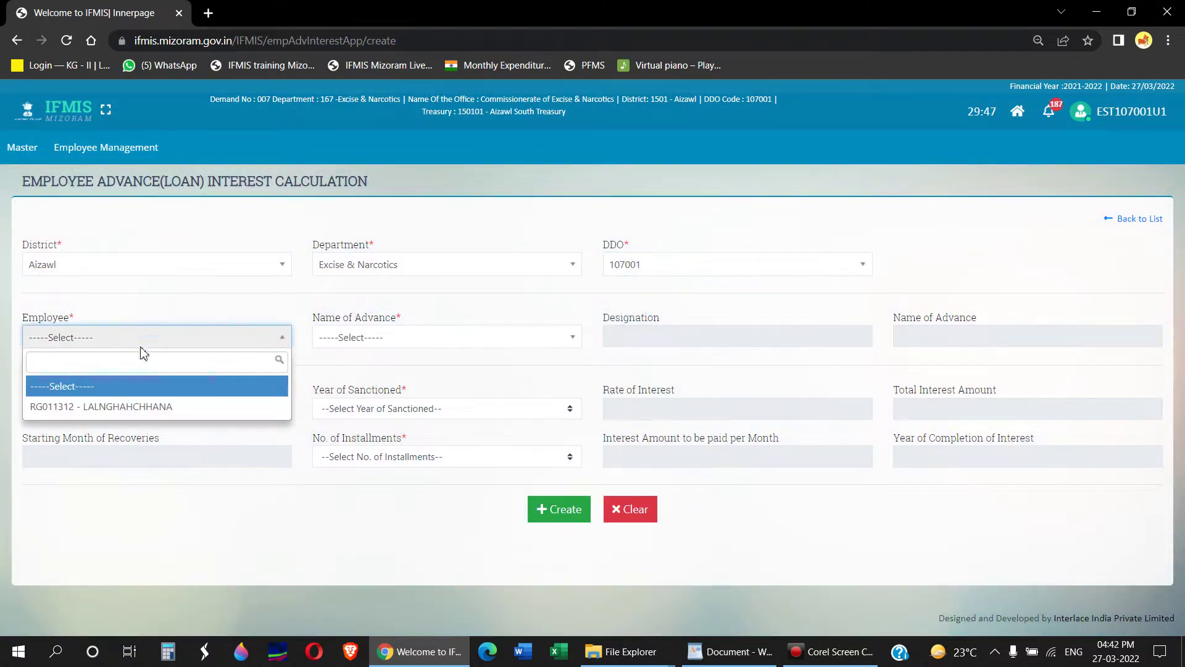
left_click(154, 407)
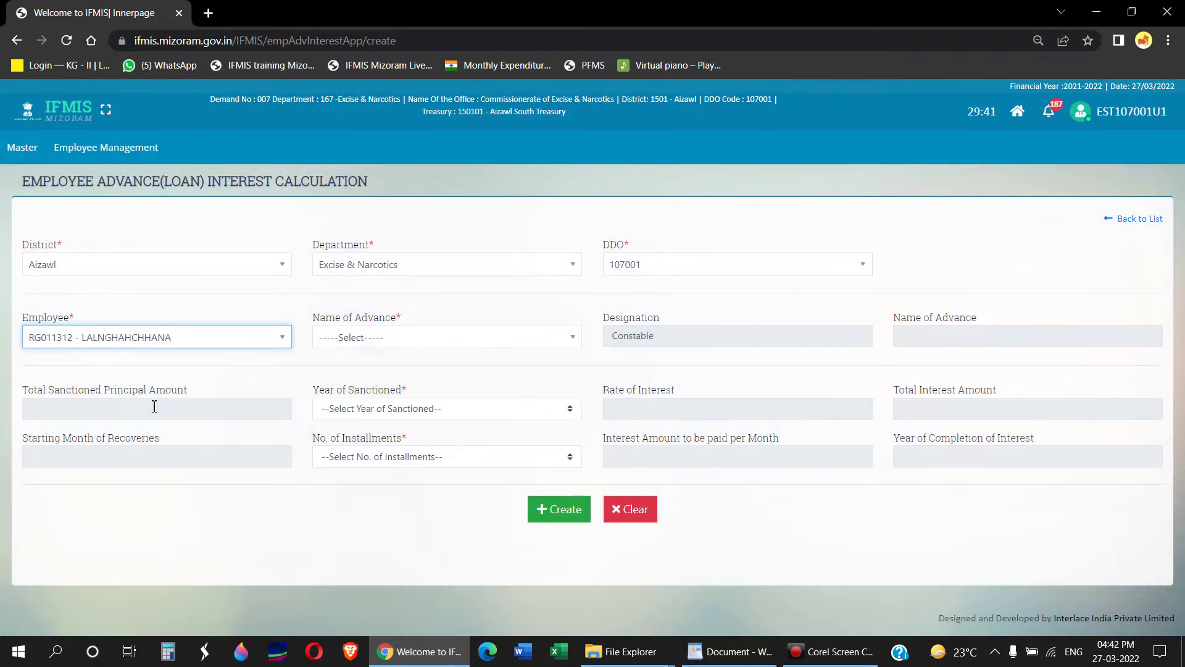
left_click(440, 345)
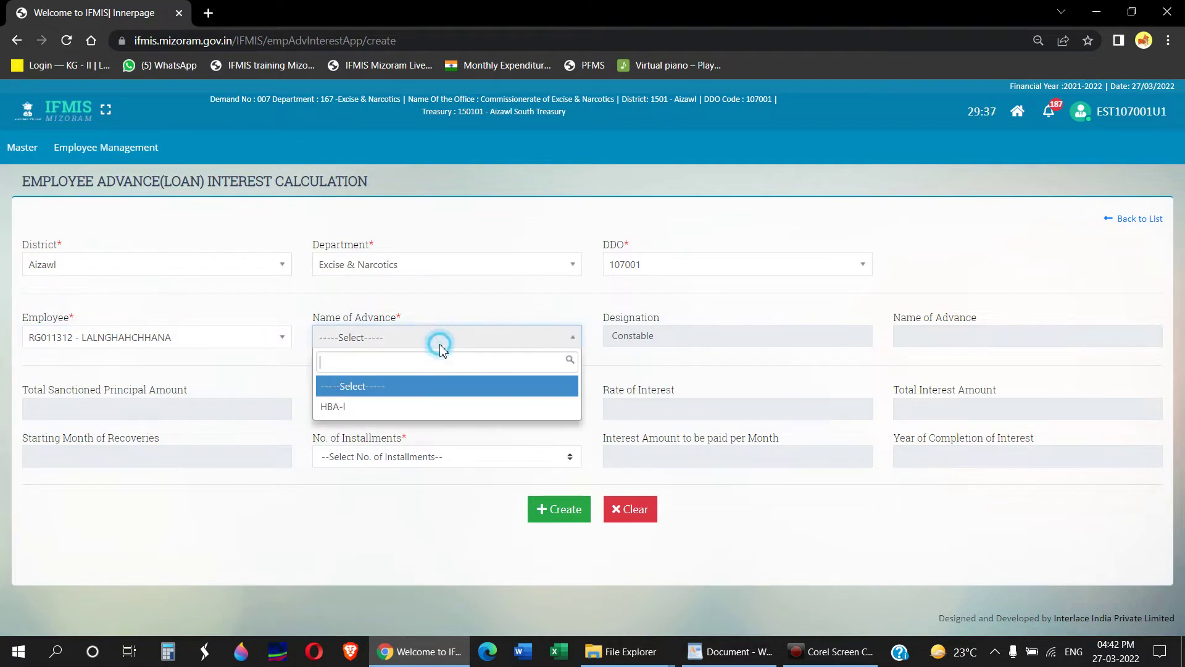
left_click(417, 409)
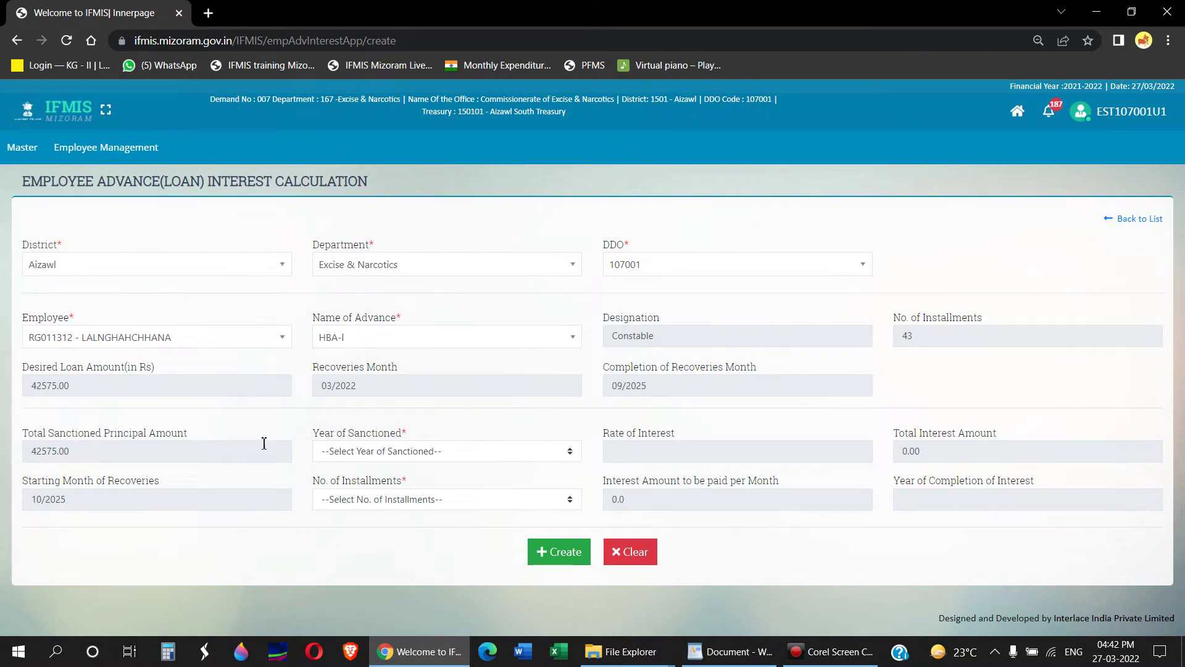
Step: Use sanction year 01/04/2017 - 31/03/2022 and 15 installments, giving 3619 interest and 241 monthly
left_click(414, 451)
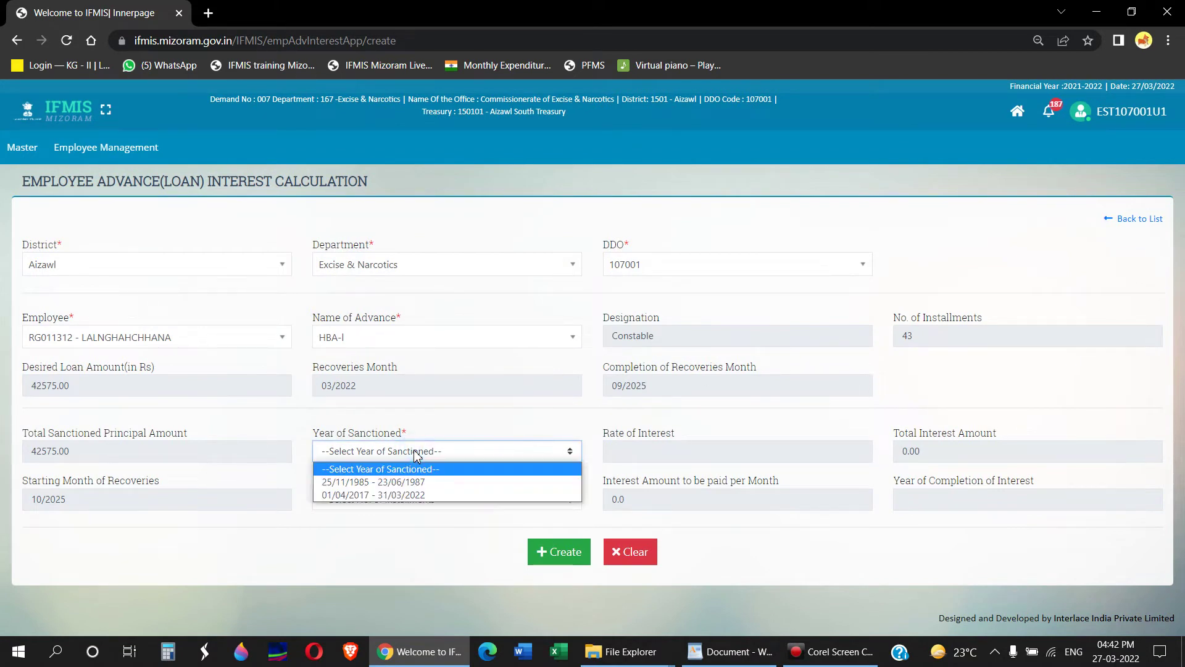
left_click(430, 496)
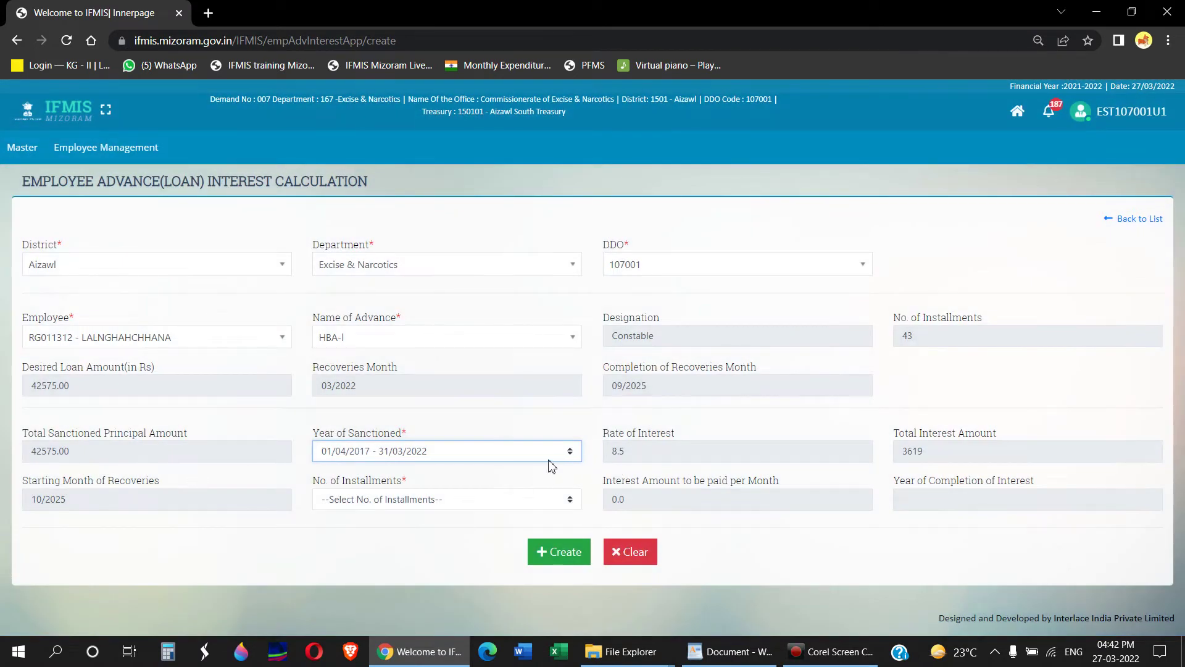
left_click(521, 454)
left_click(503, 481)
left_click(503, 460)
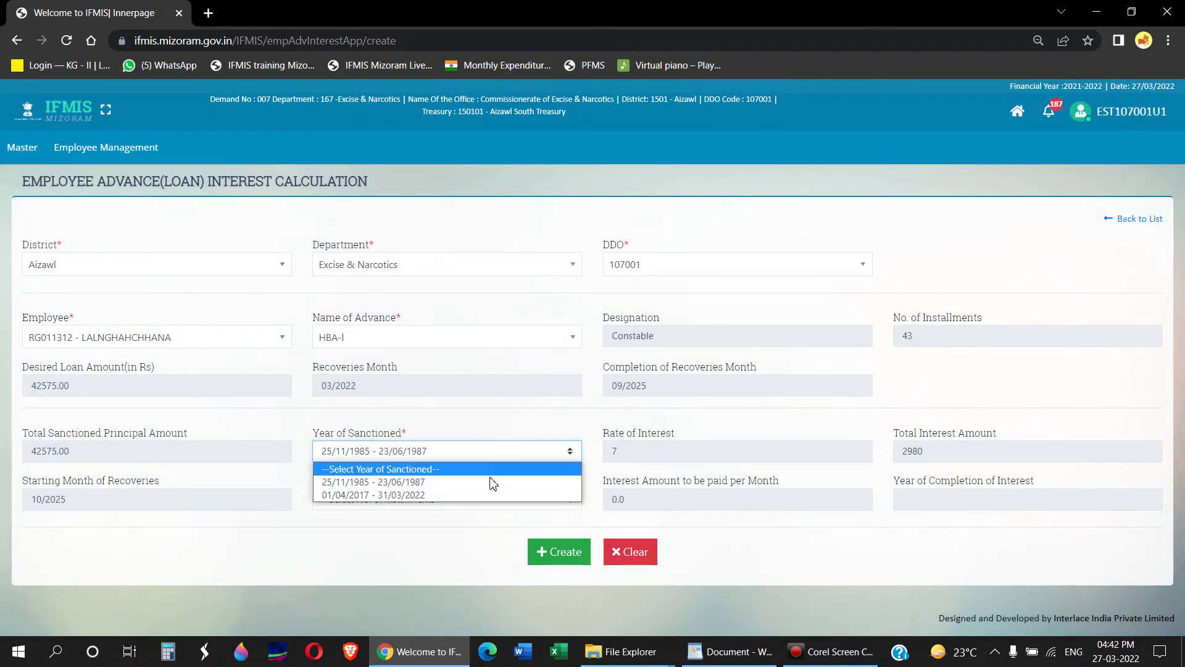
left_click(494, 497)
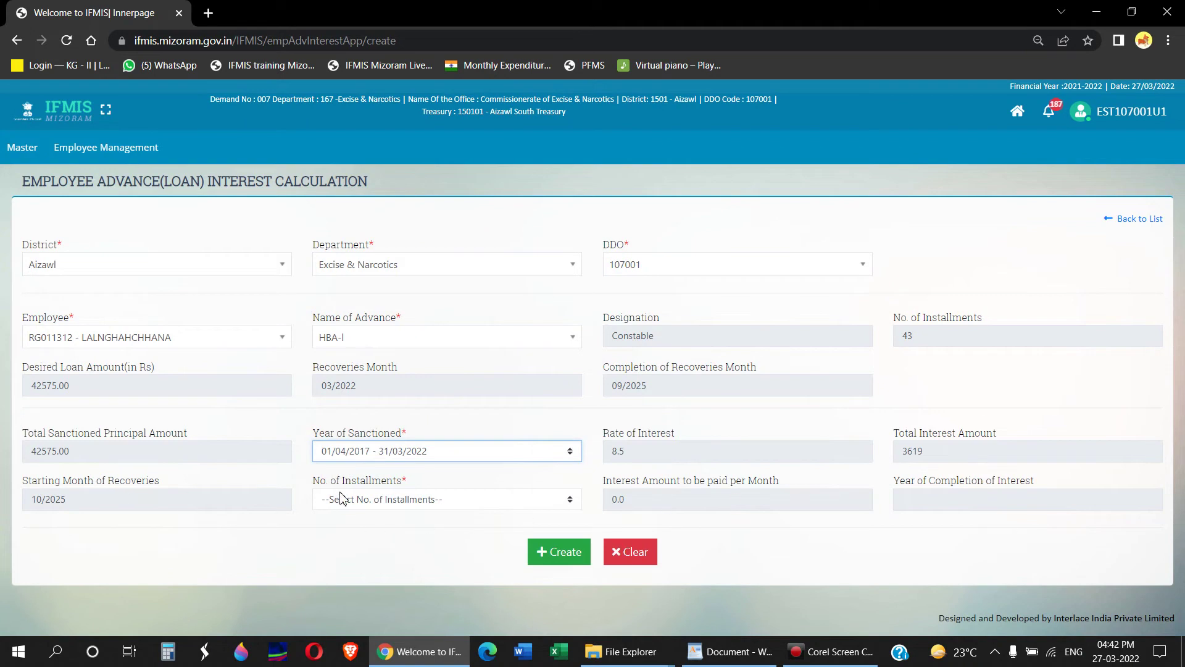
left_click(385, 498)
left_click(374, 432)
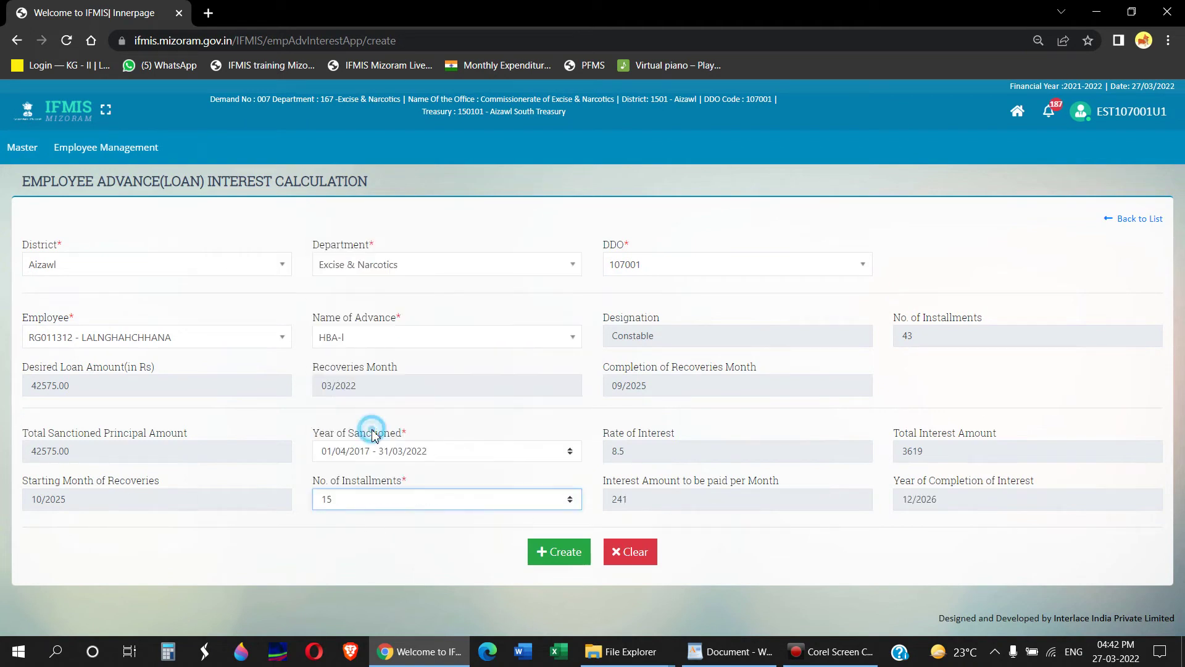